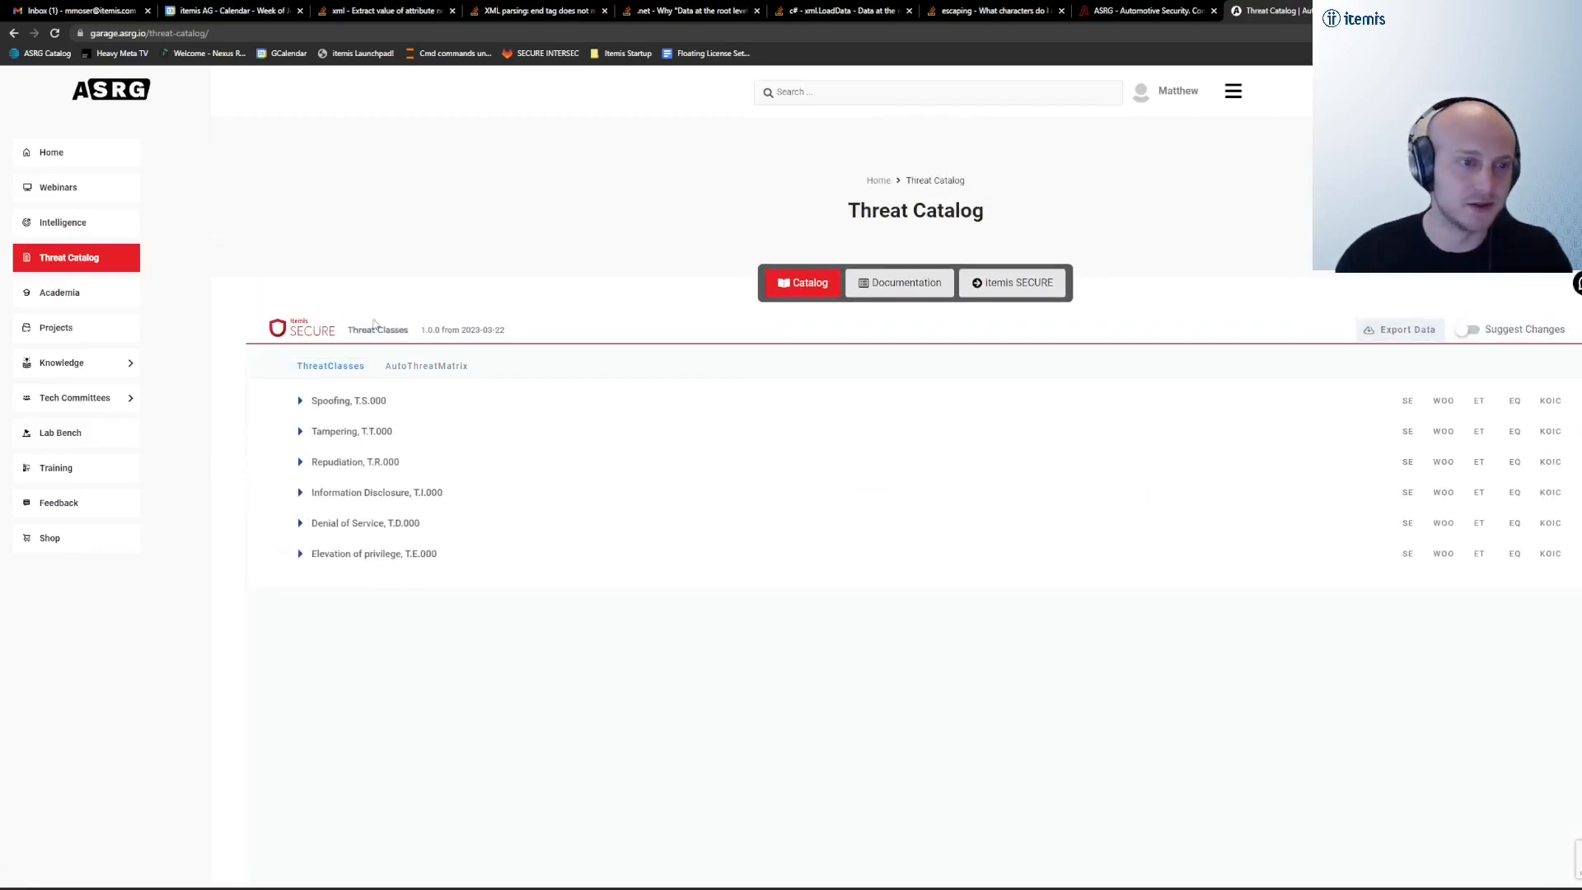
# Step: Look through the Spoofing threats under ThreatClasses and the AutoThreatMatrix techniques in the online Threat Catalog
pyautogui.click(301, 401)
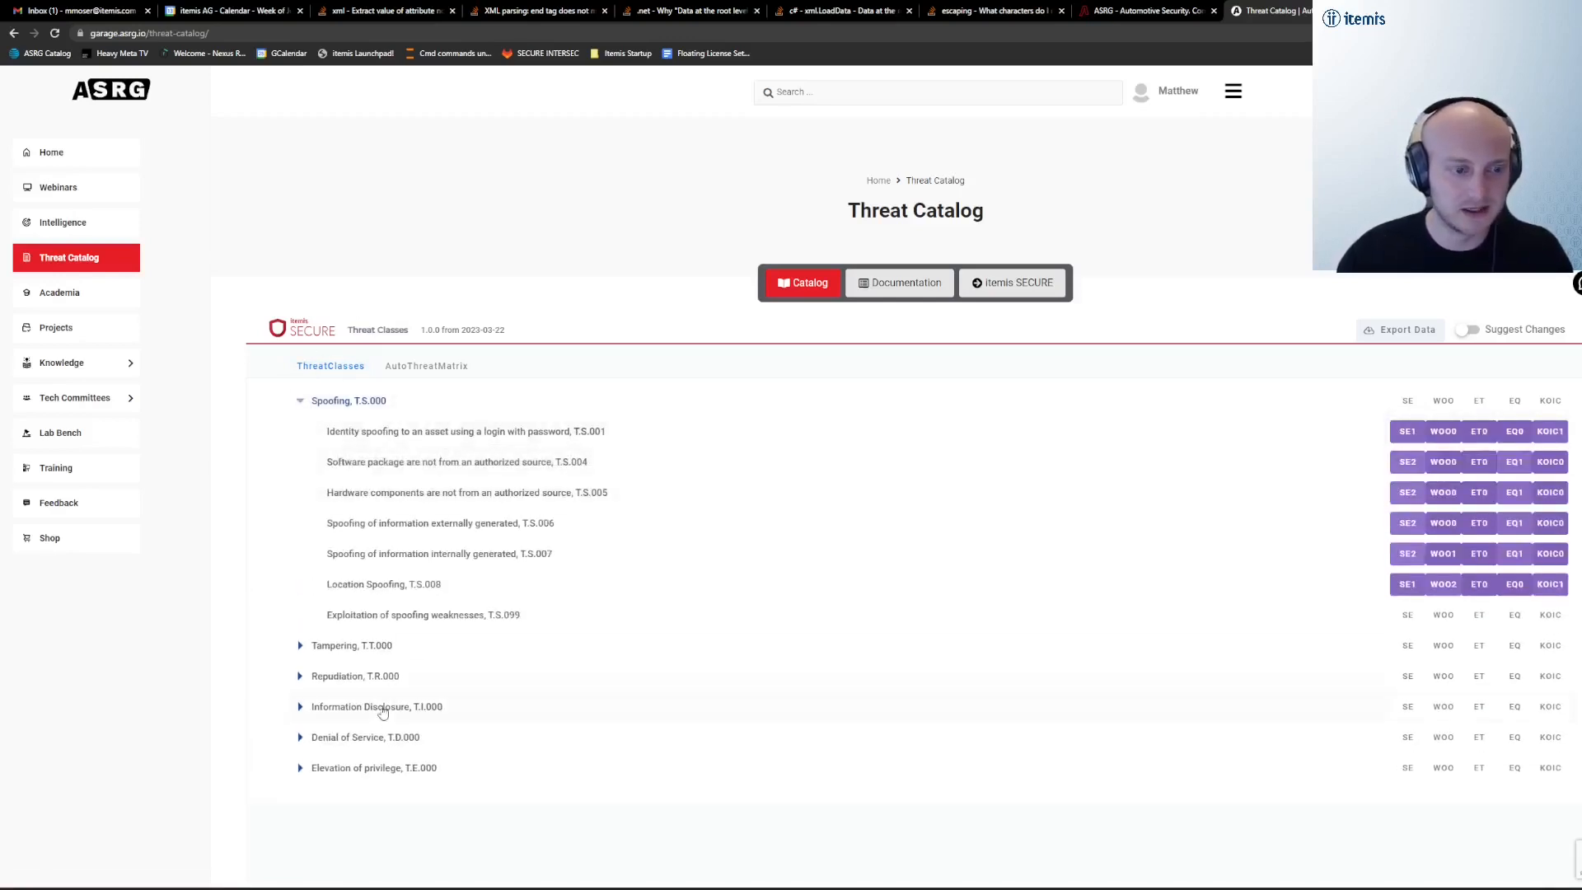
pyautogui.click(302, 401)
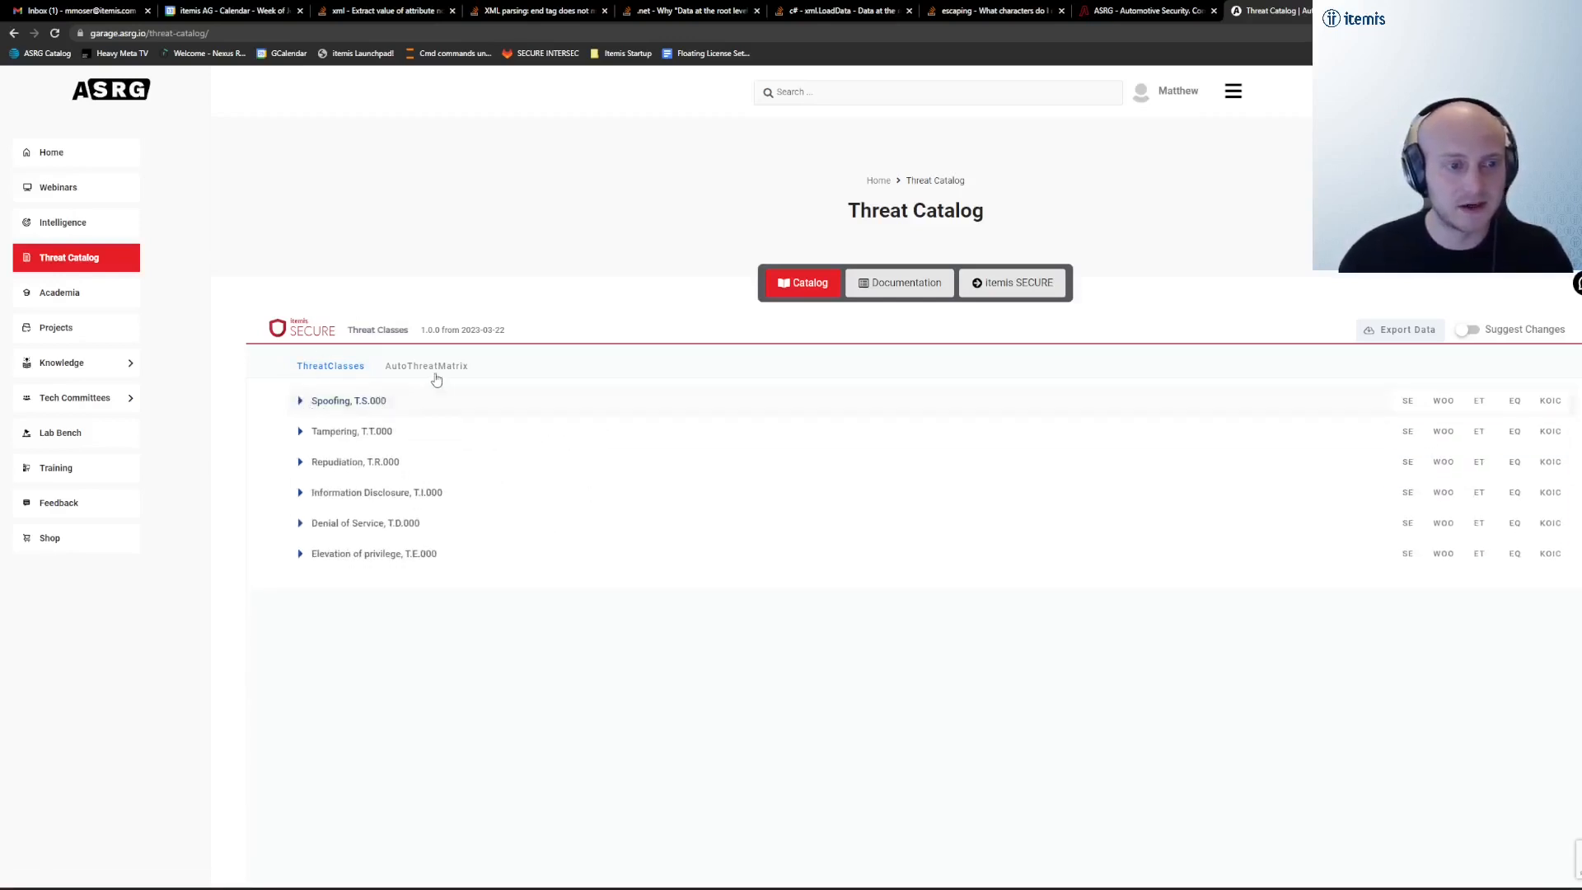
pyautogui.click(426, 365)
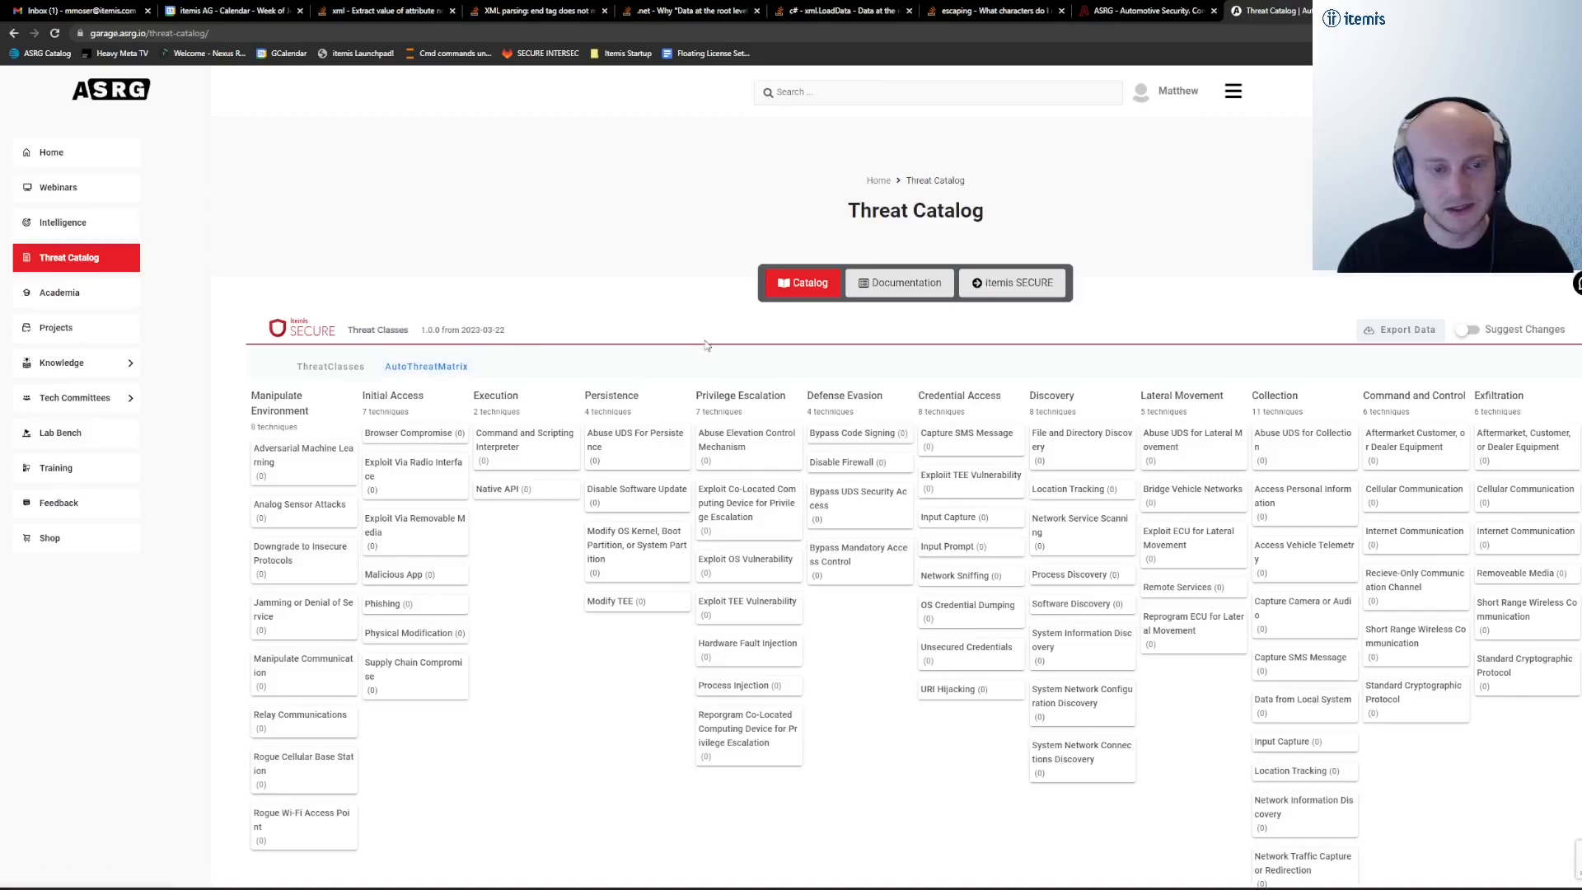
pyautogui.click(339, 369)
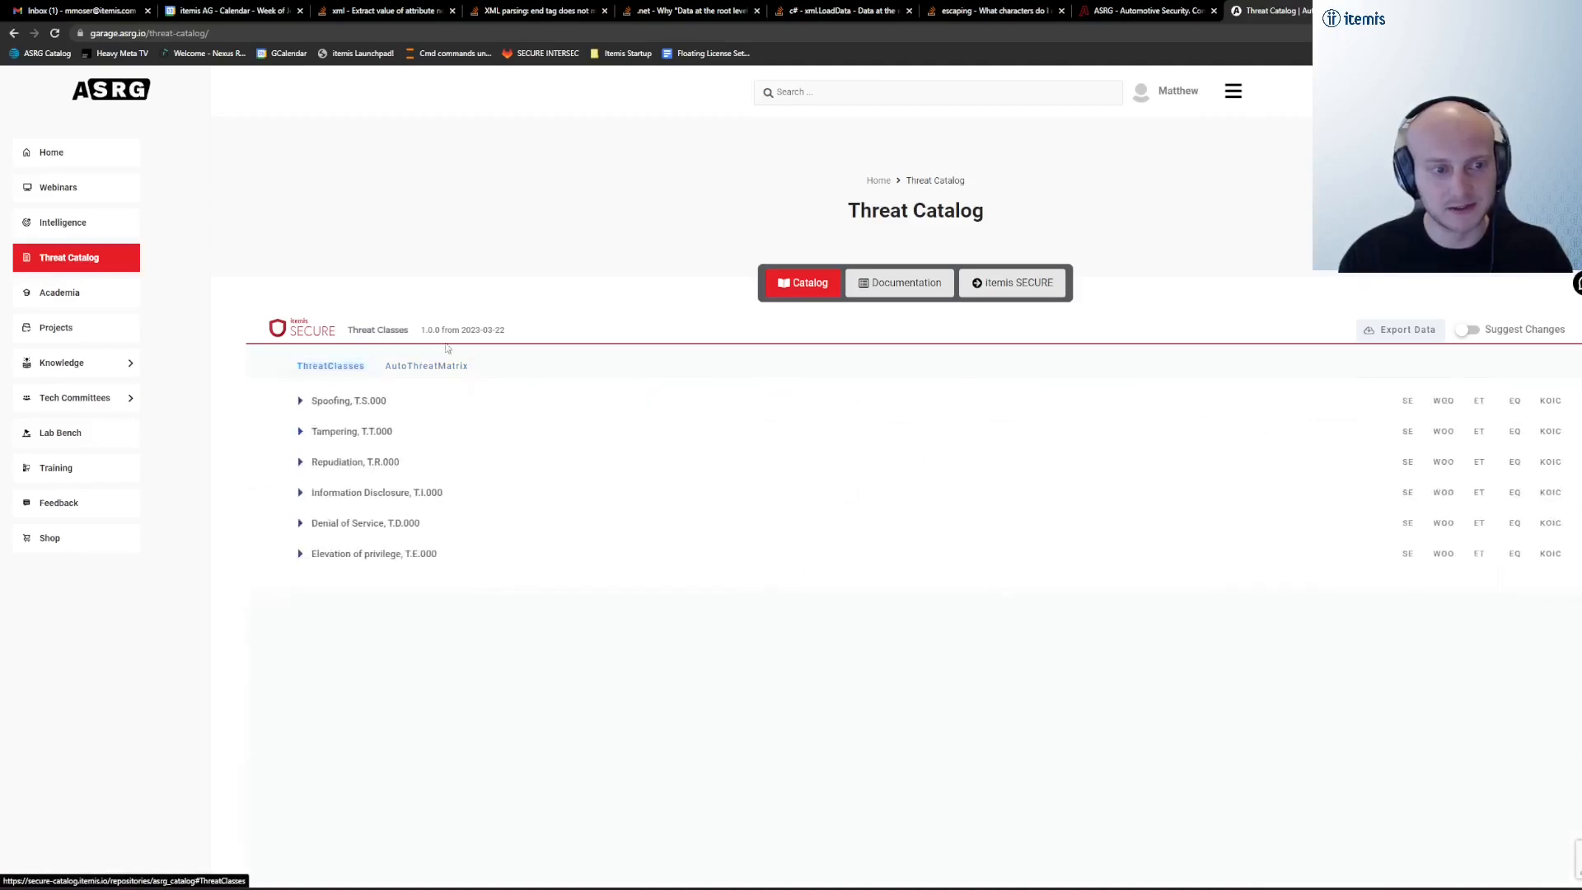
# Step: Export the threat catalog data as an XSAM file and switch to the ImportDemo project in itemis SECURE
pyautogui.click(1412, 333)
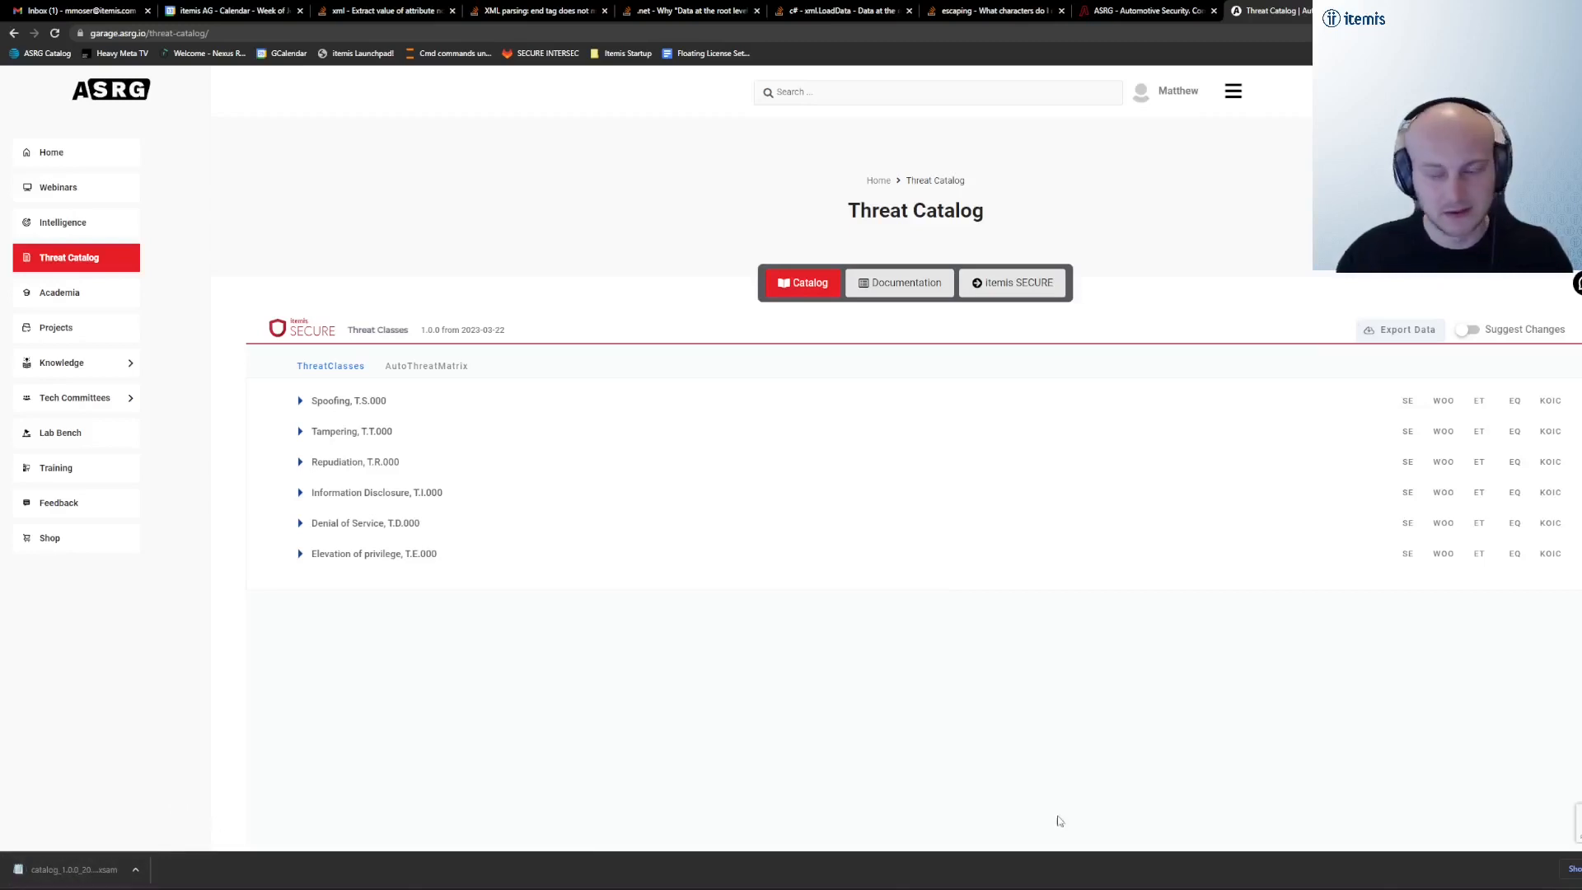
pyautogui.click(1581, 869)
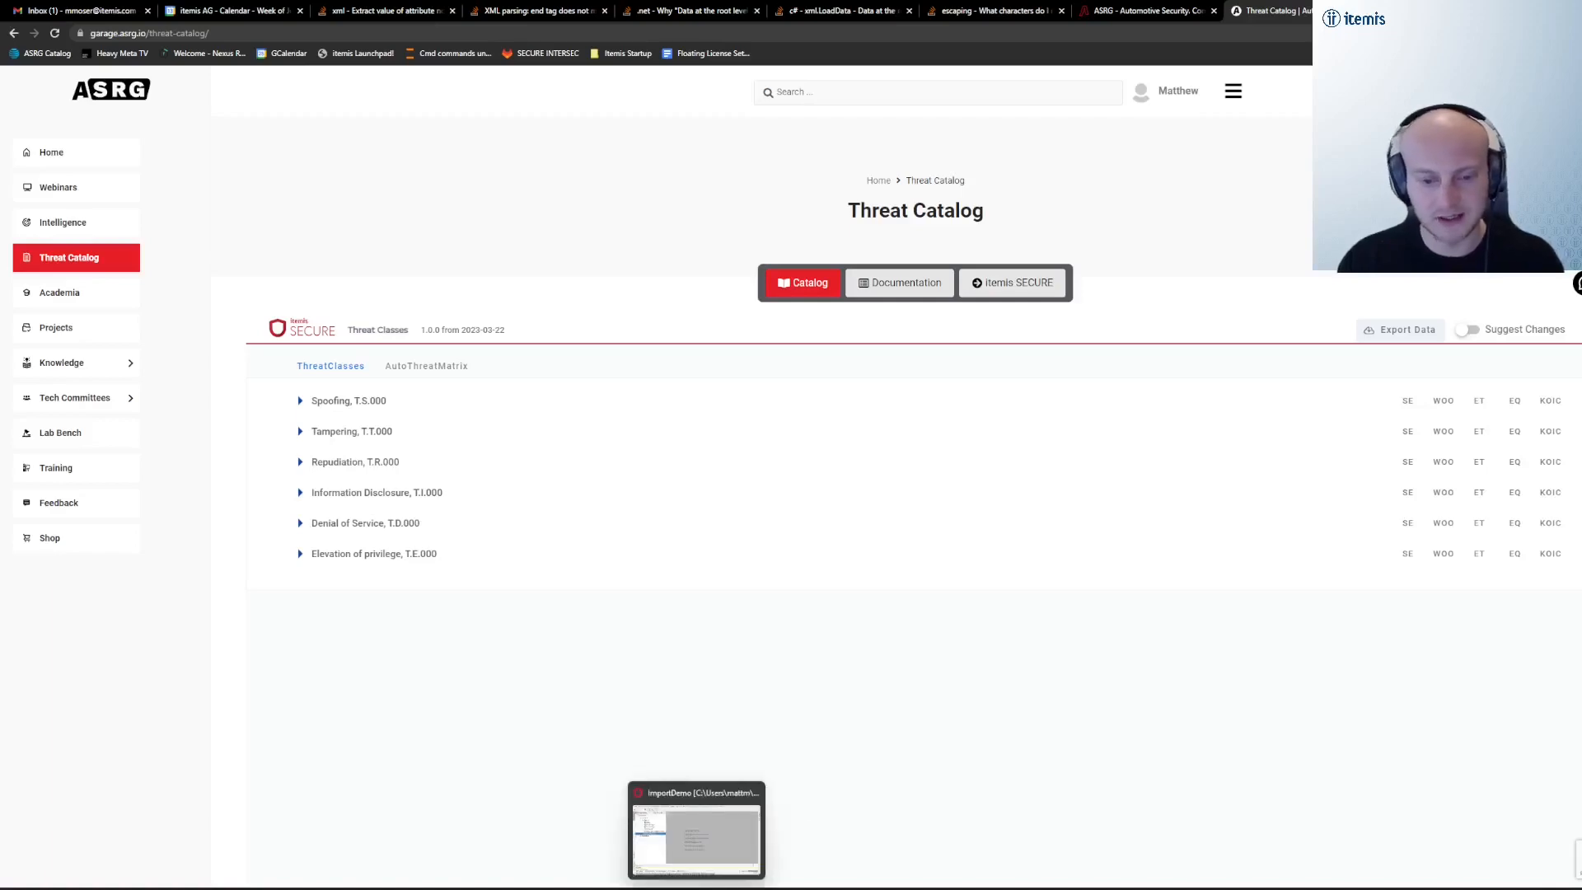
pyautogui.click(696, 888)
pyautogui.moveTo(886, 73); pyautogui.dragTo(875, 0)
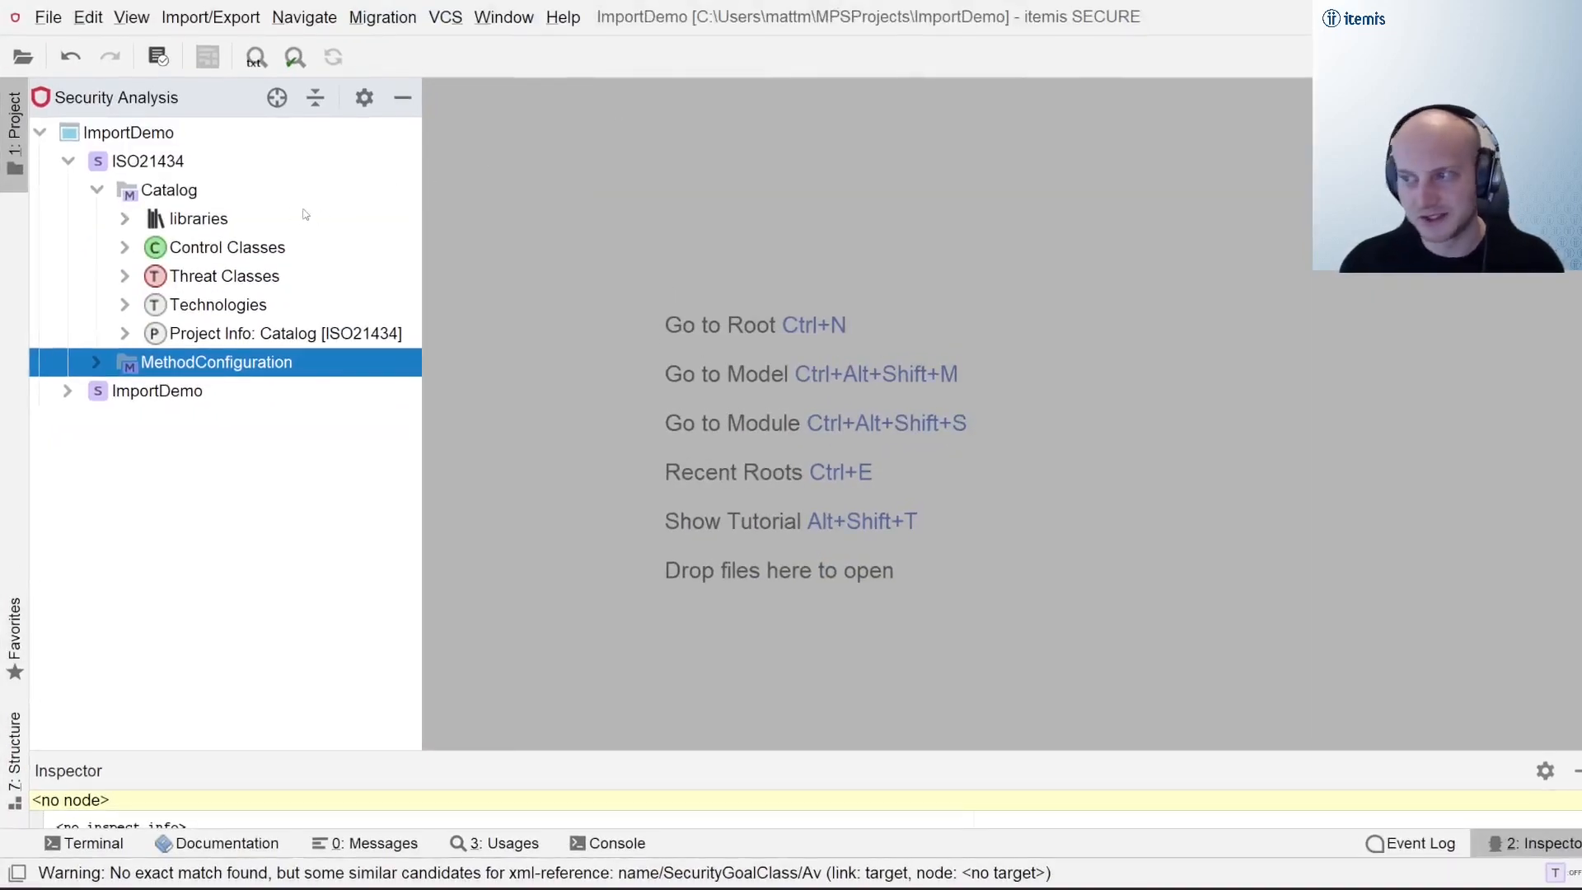
# Step: Import the newest XSAM file, catalog_1.0.0_2023-03-22 (5).xsam, from Downloads into the ISO21434 Catalog model, updating its nodes
pyautogui.rightClick(191, 195)
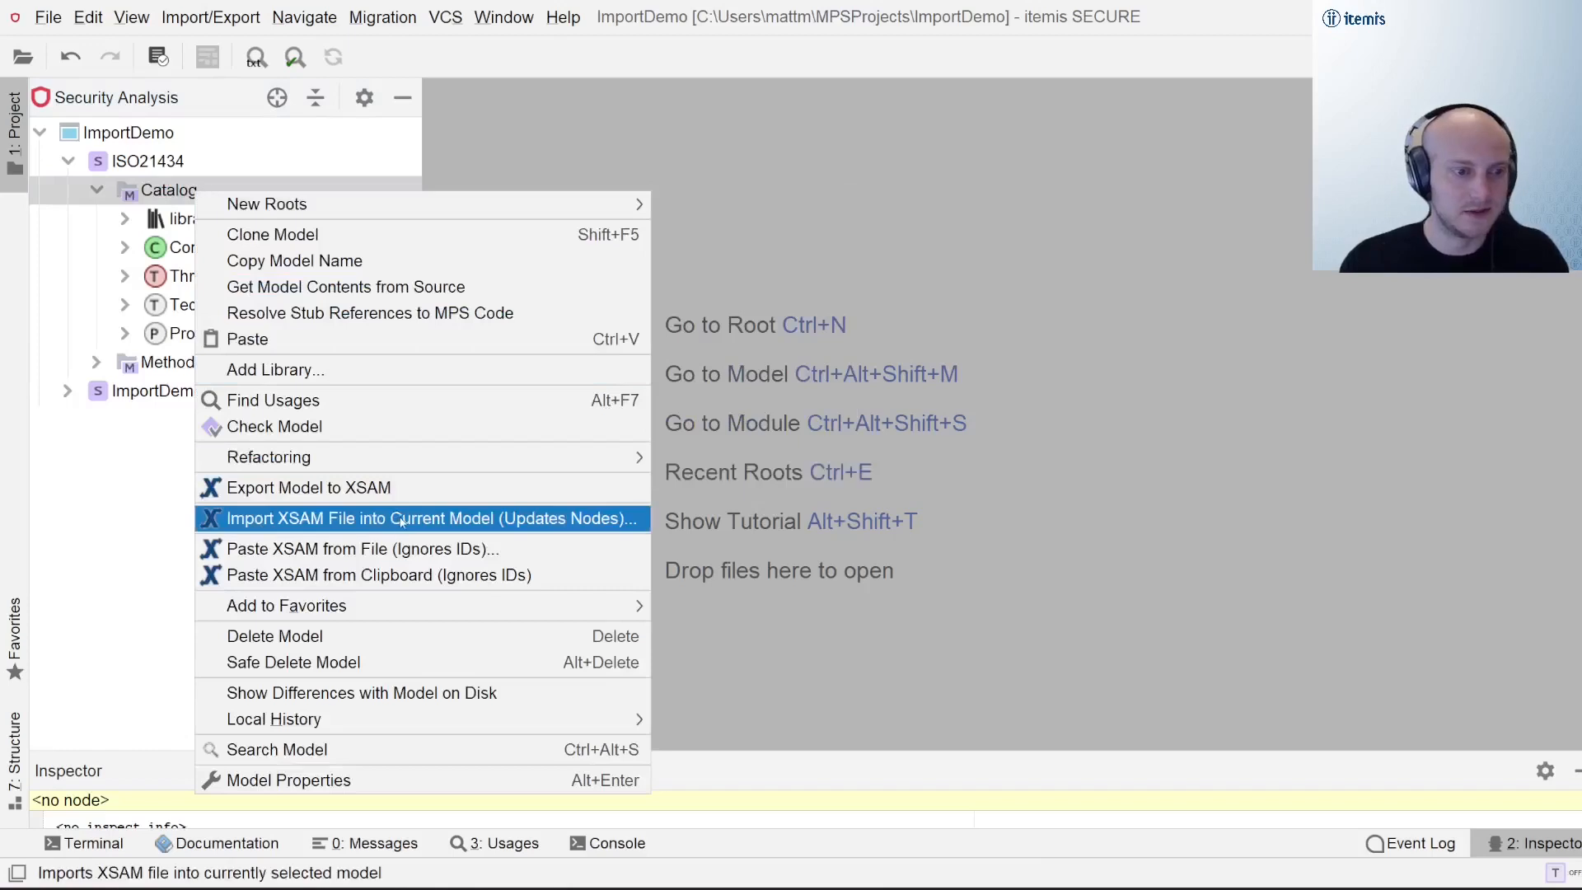
pyautogui.click(530, 519)
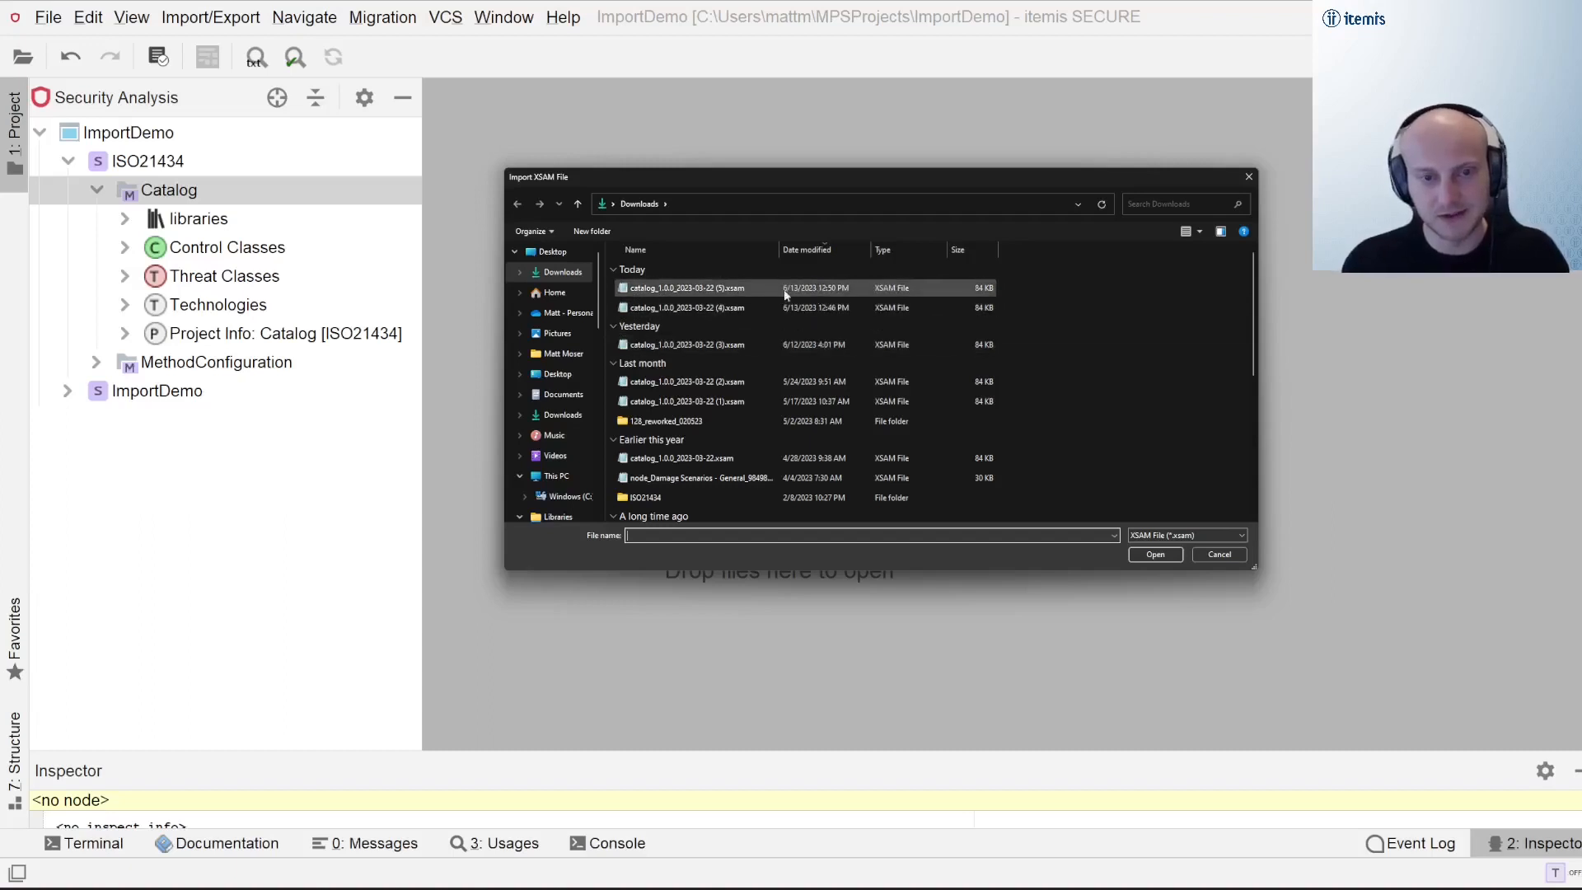
pyautogui.doubleClick(832, 288)
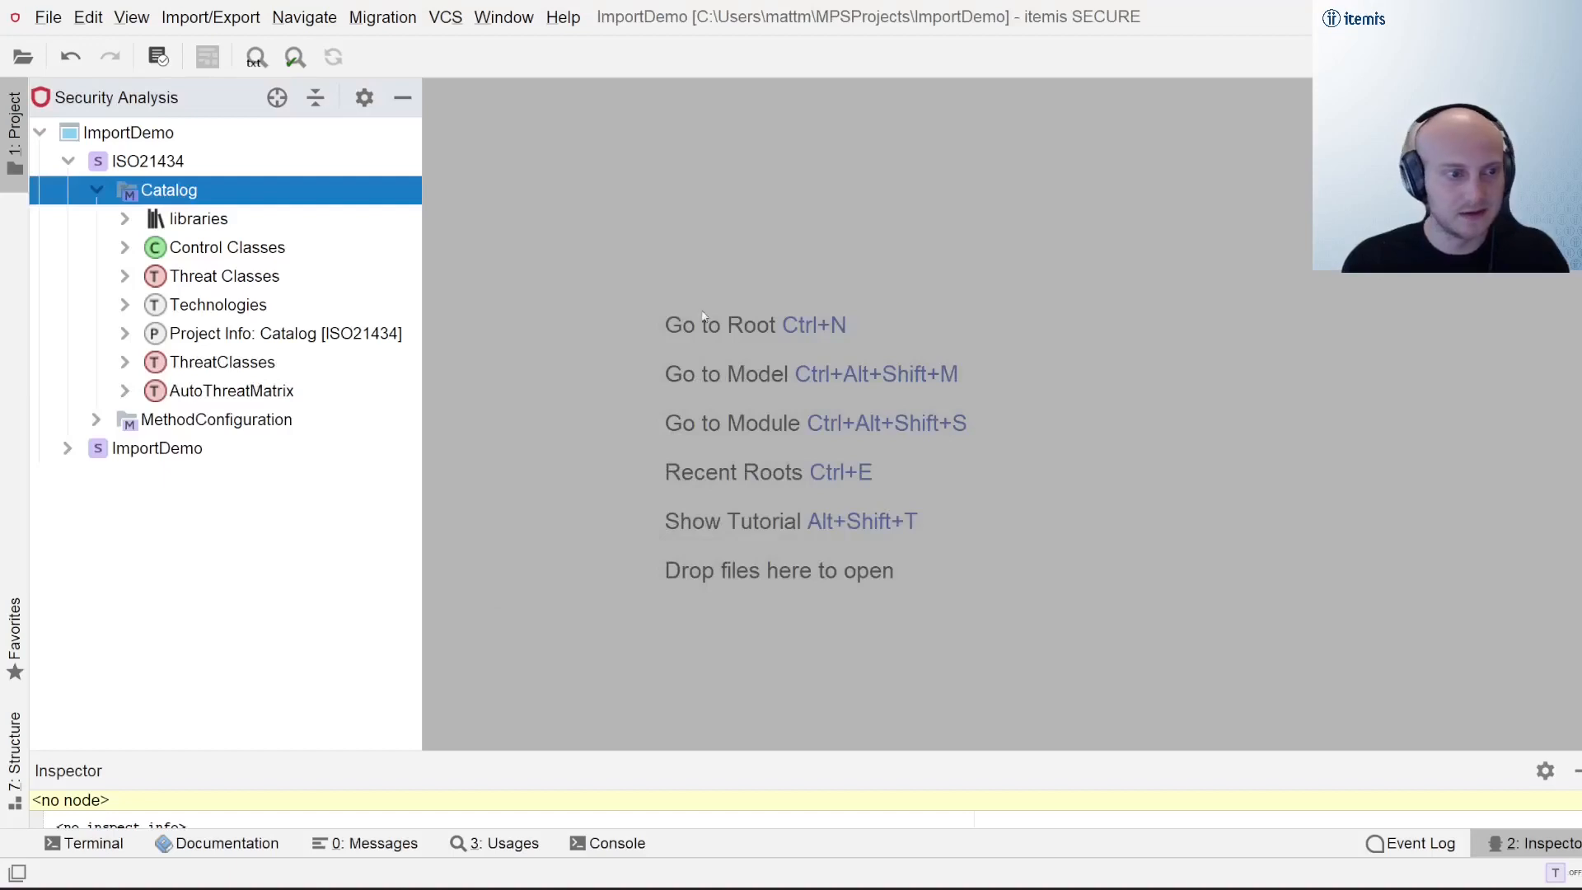
# Step: Check the imported ThreatClasses and AutoThreatMatrix nodes in the Catalog model, including the individual threat classes under ThreatClasses
pyautogui.click(212, 367)
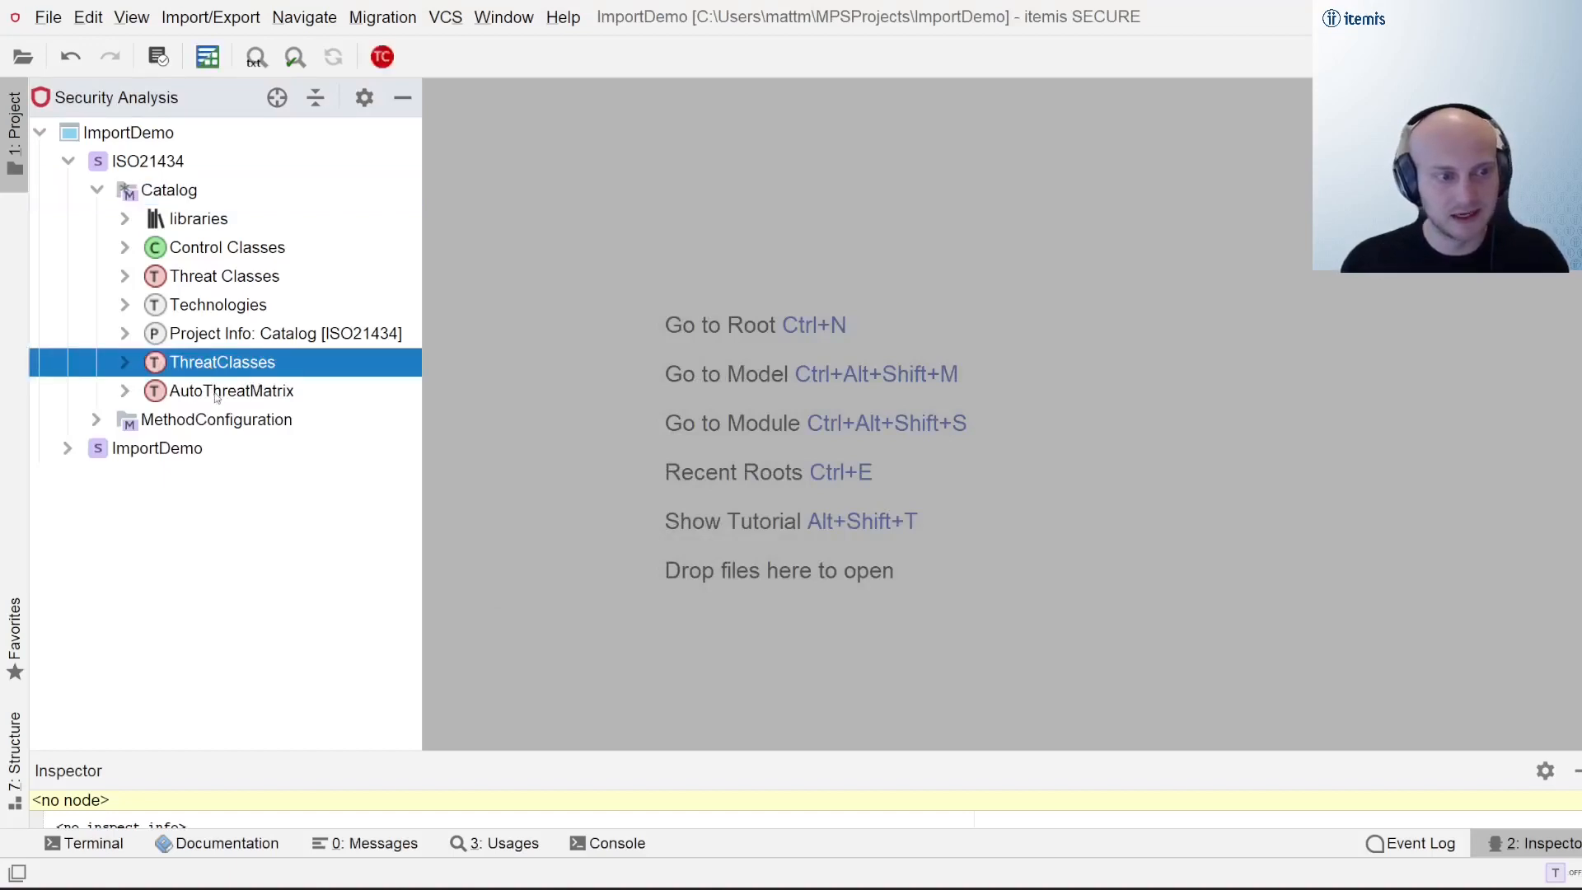
pyautogui.keyDown('shift'); pyautogui.click(216, 394); pyautogui.keyUp('shift')
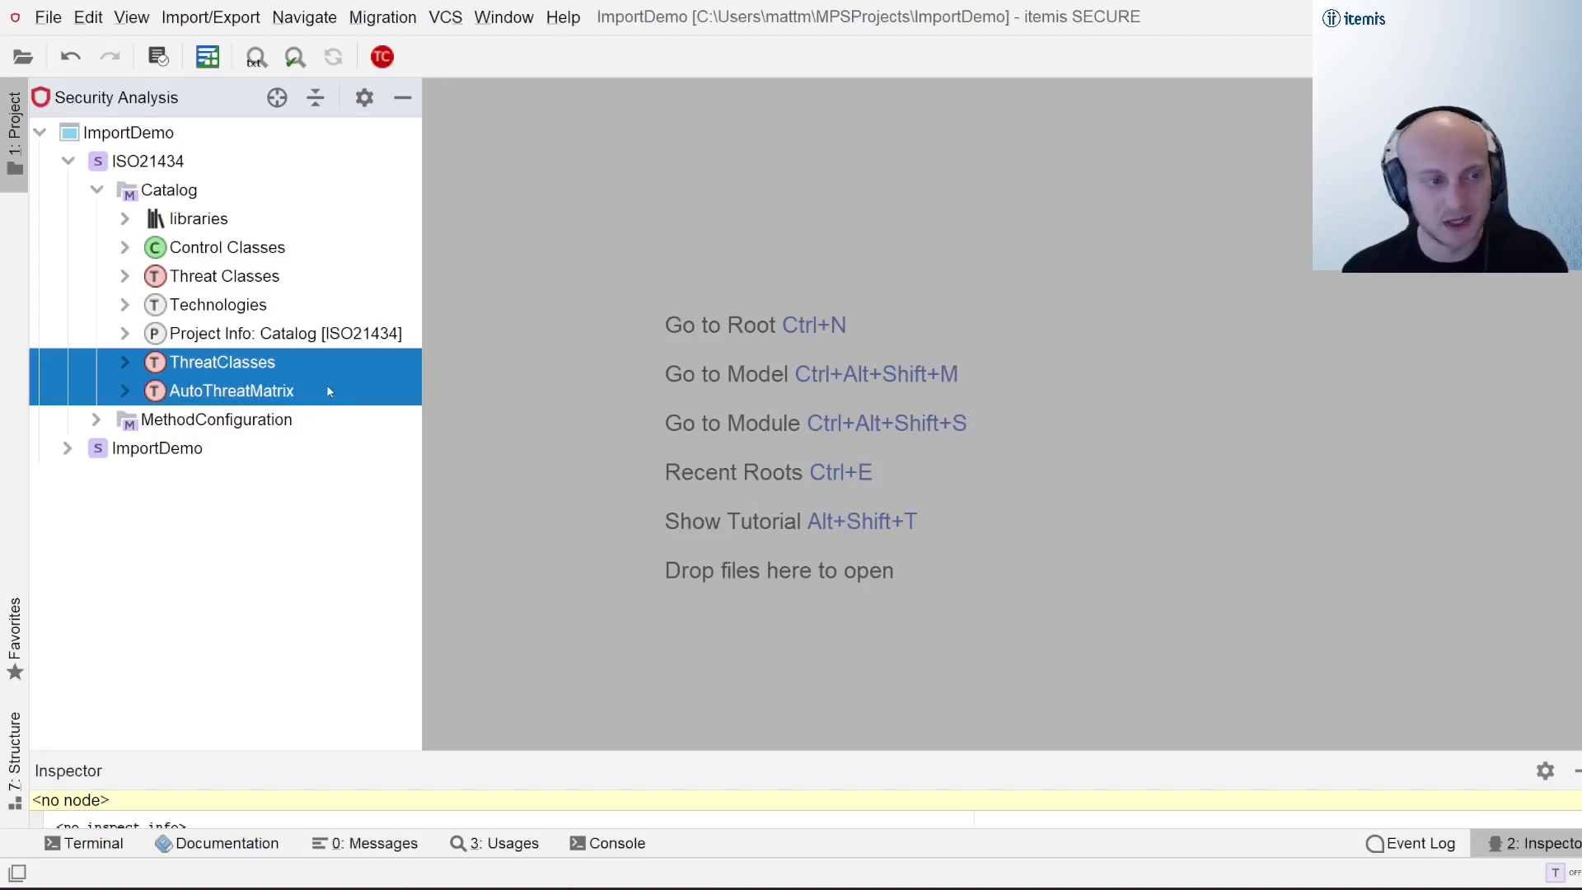
pyautogui.click(231, 392)
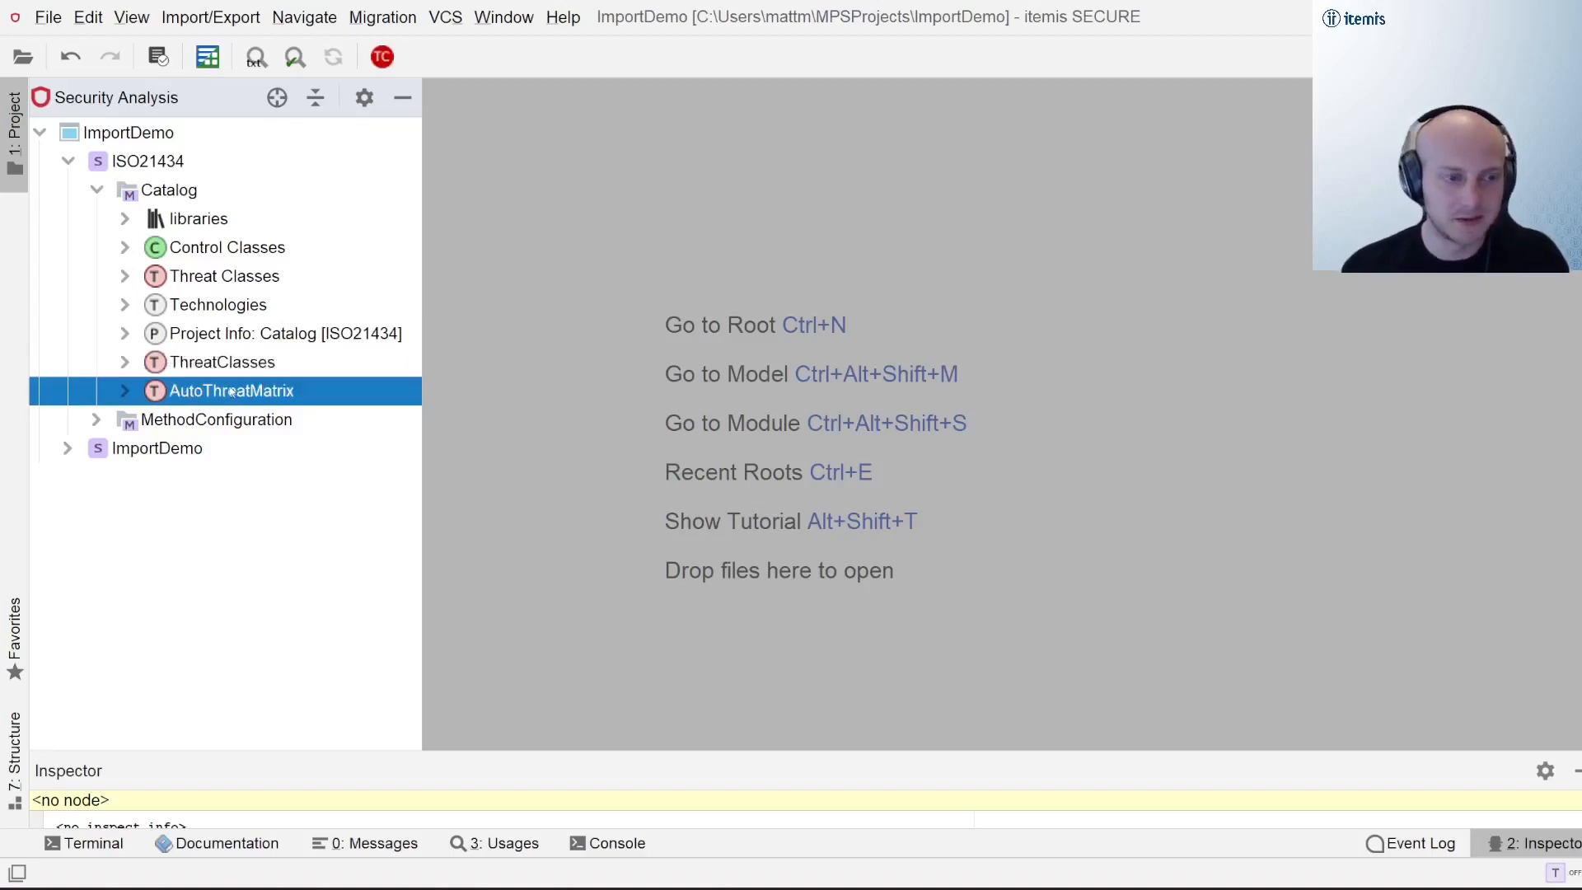
pyautogui.click(126, 364)
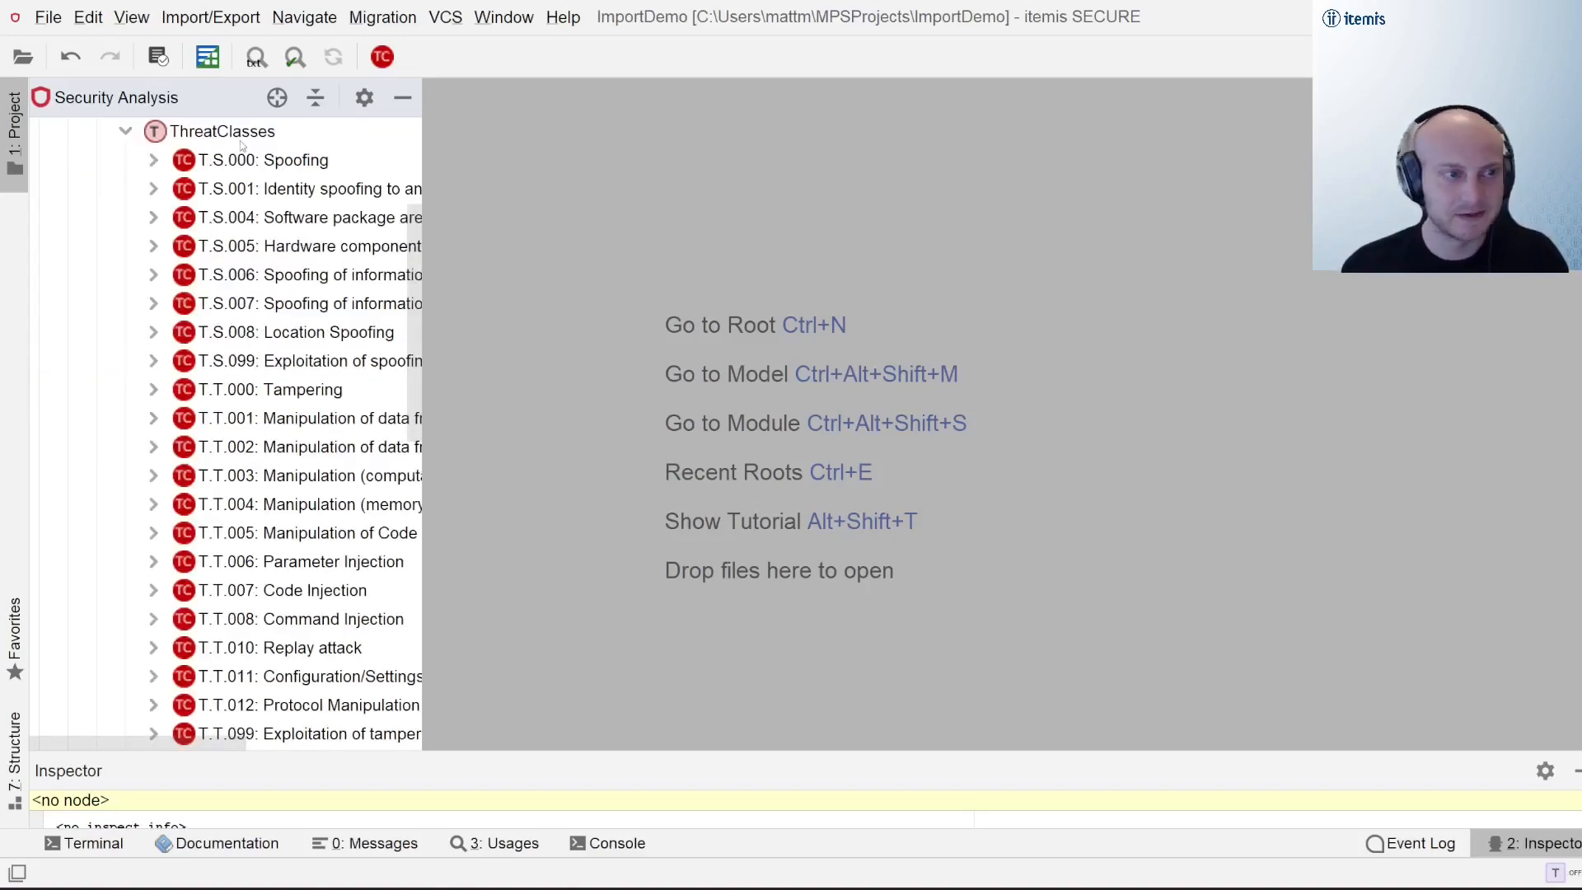
pyautogui.click(227, 141)
pyautogui.click(127, 132)
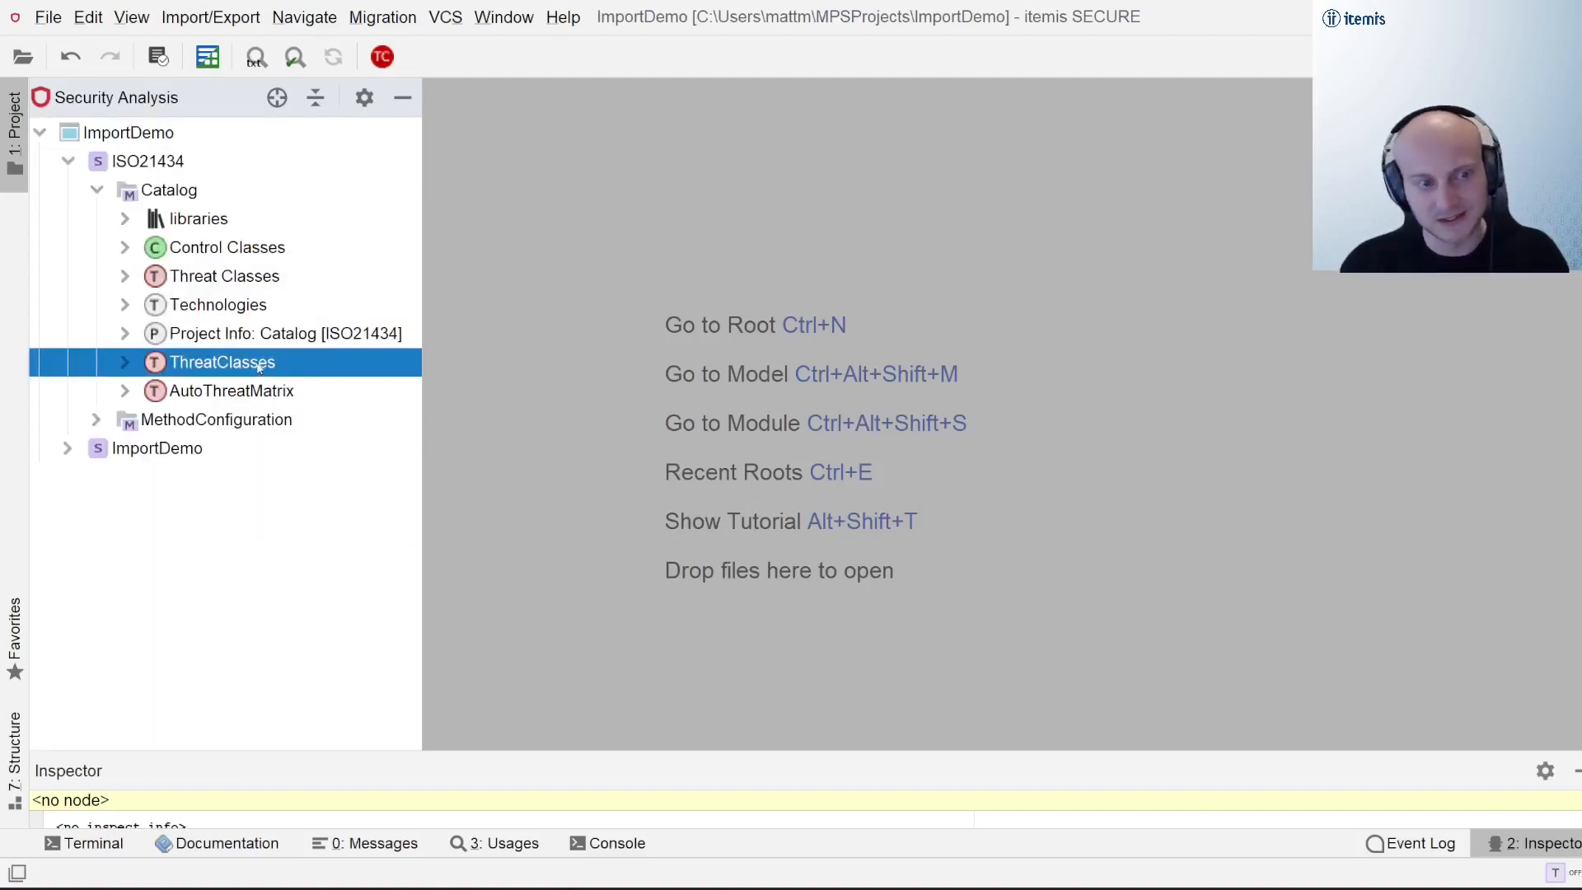
# Step: Open the ThreatClasses and AutoThreatMatrix catalogs and examine the missing security property targets in their Threatens entries
pyautogui.doubleClick(309, 375)
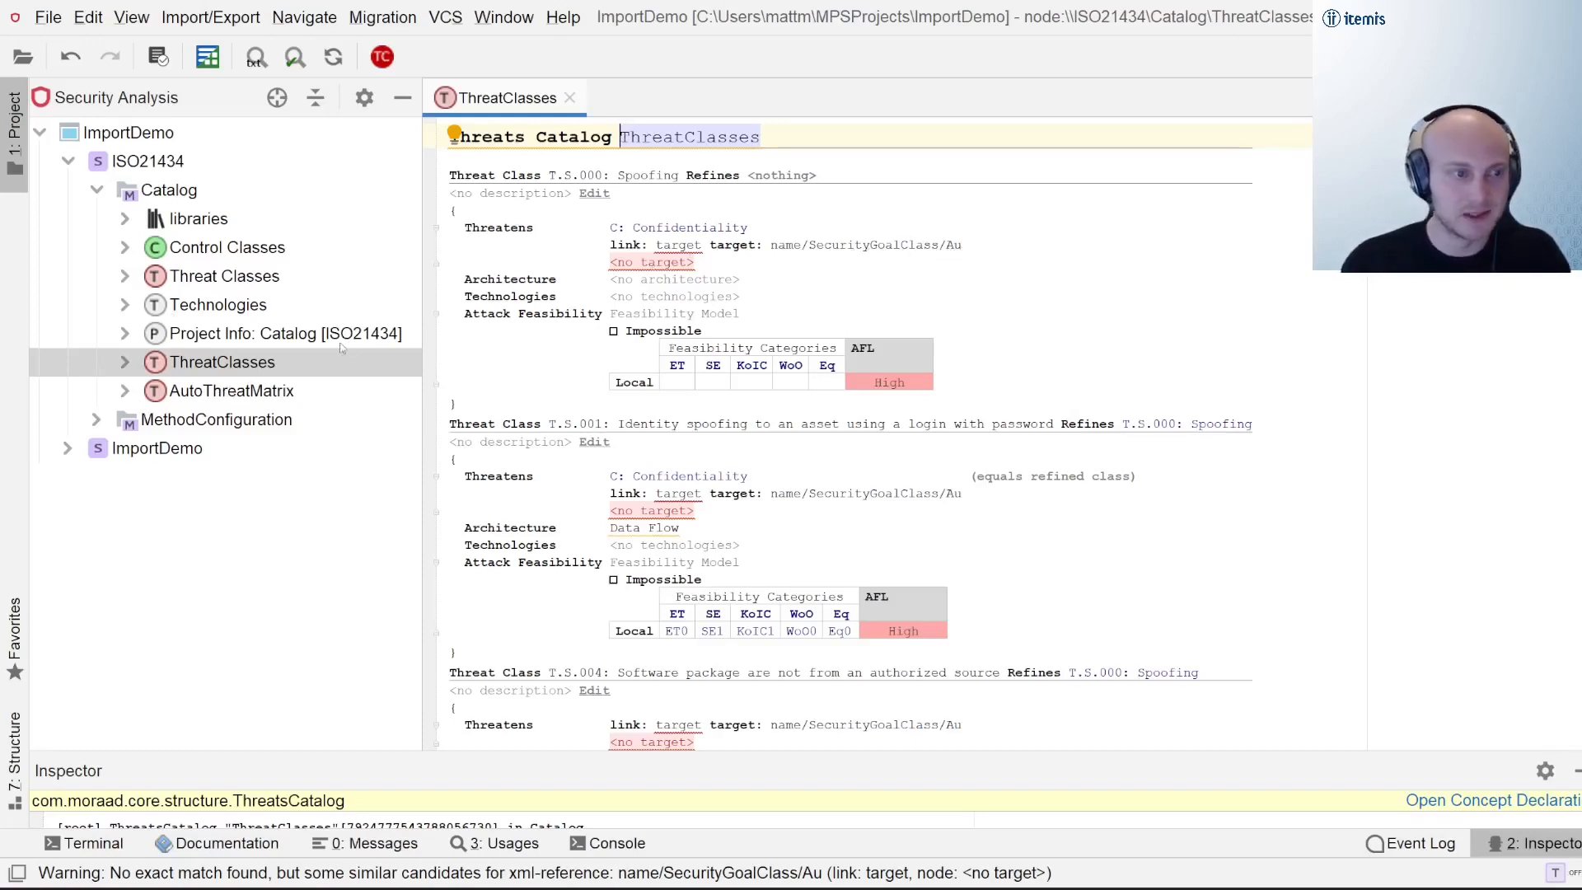
pyautogui.click(280, 389)
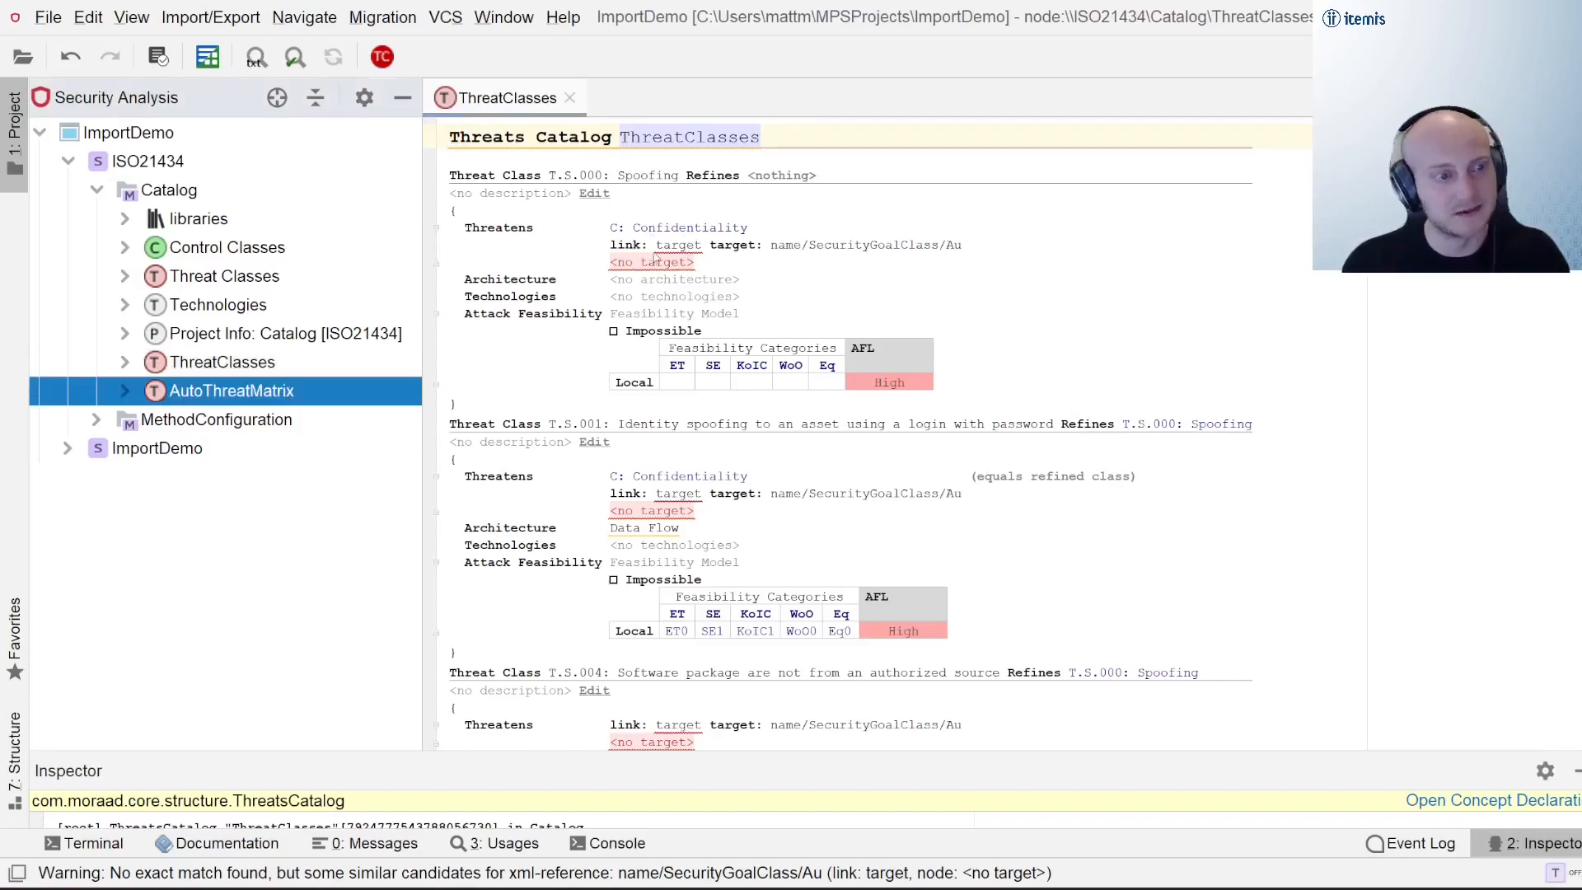
pyautogui.doubleClick(357, 391)
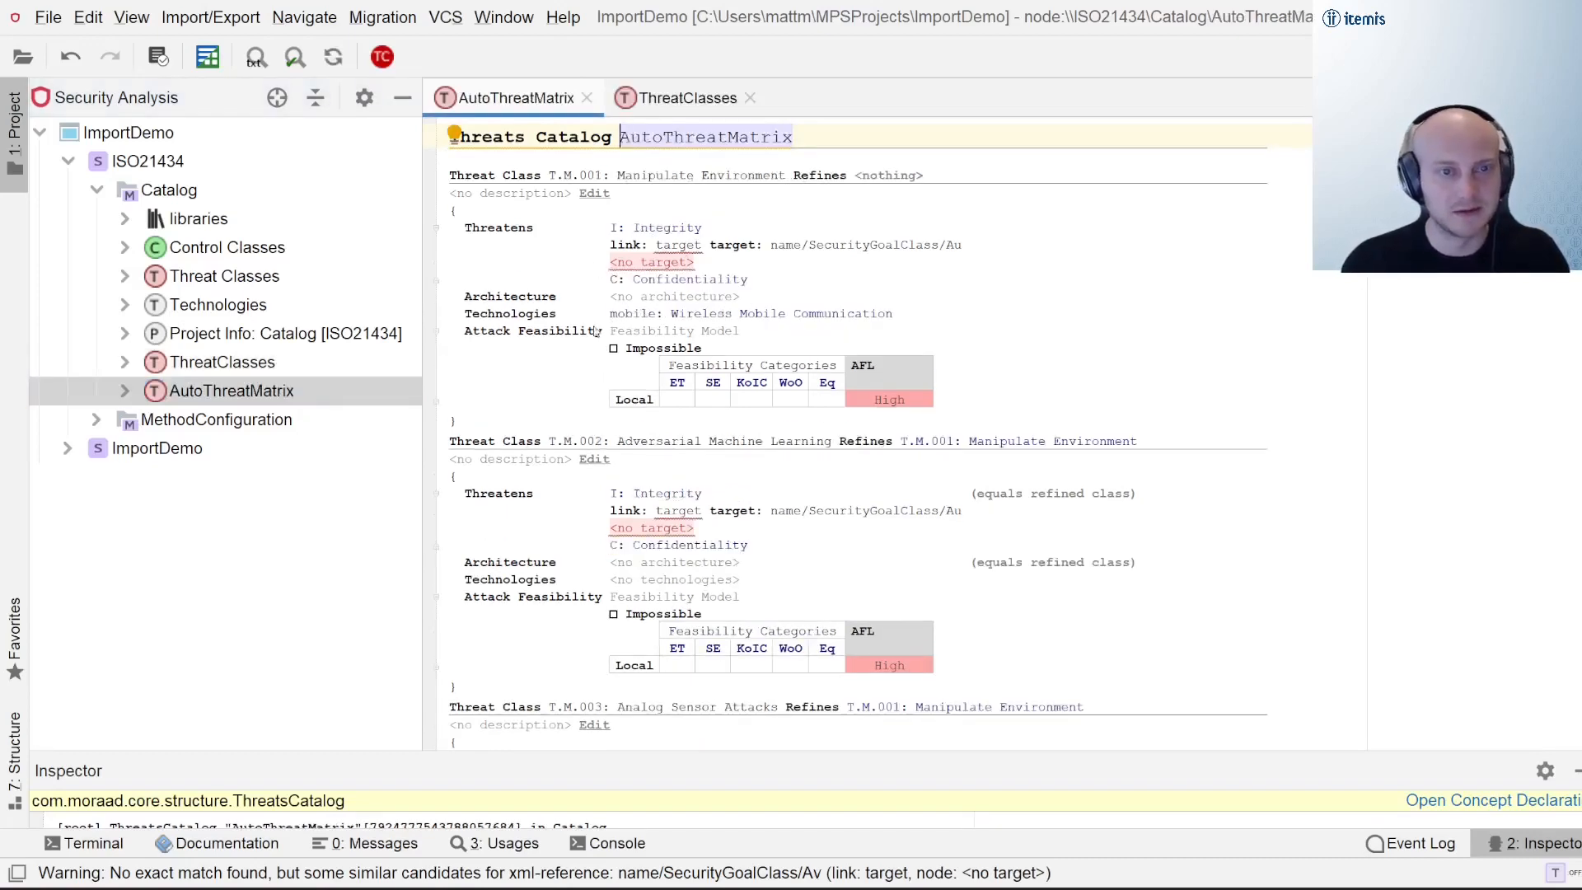
pyautogui.scroll(-6, 674, 341)
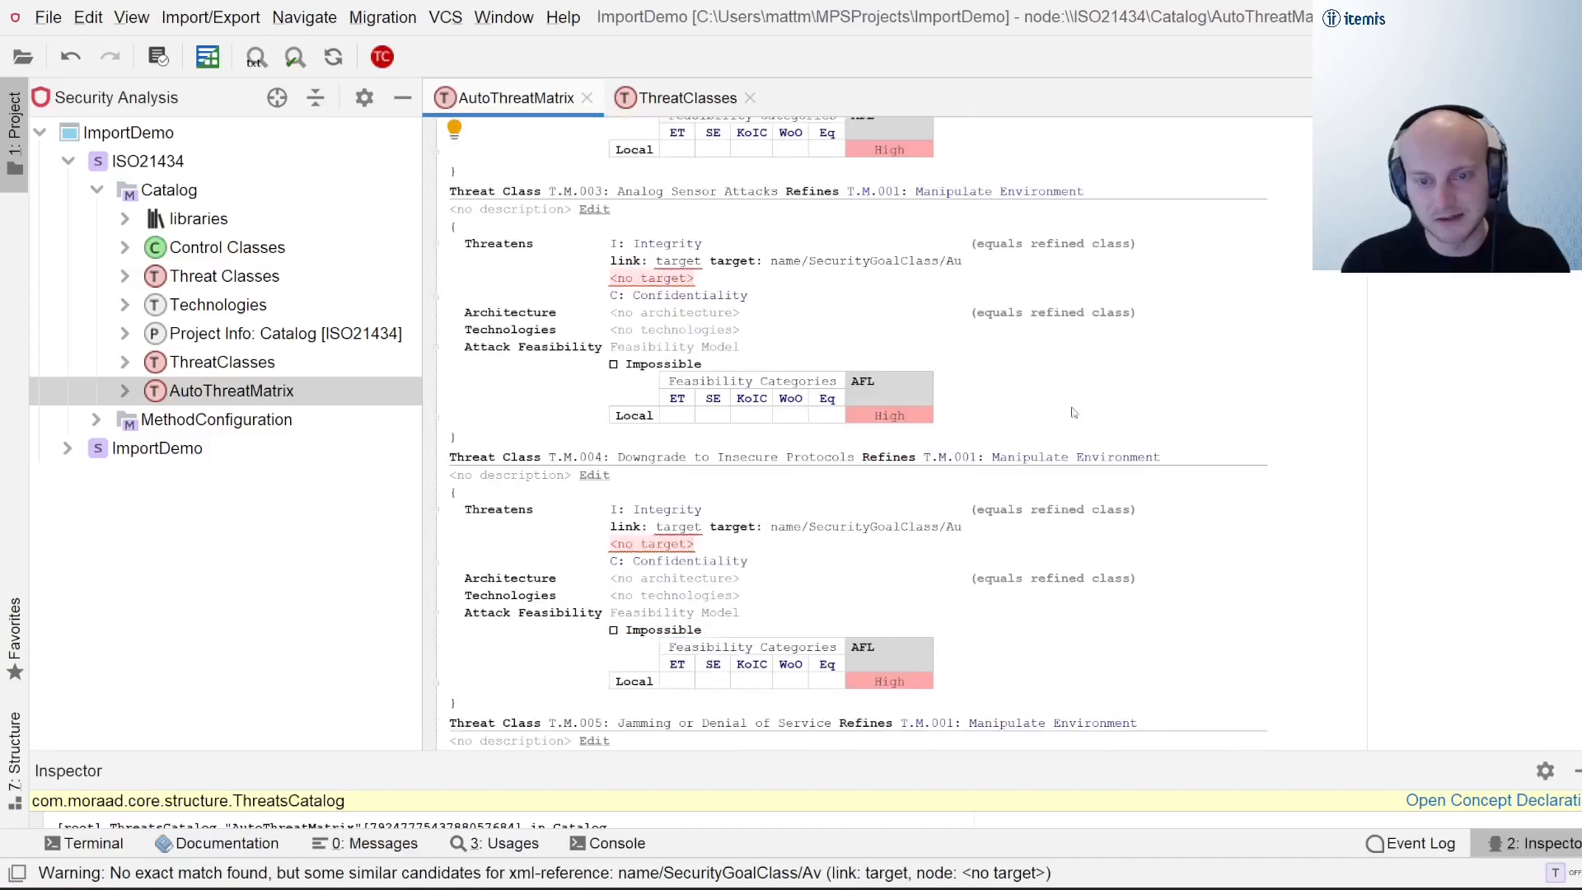
pyautogui.click(1579, 503)
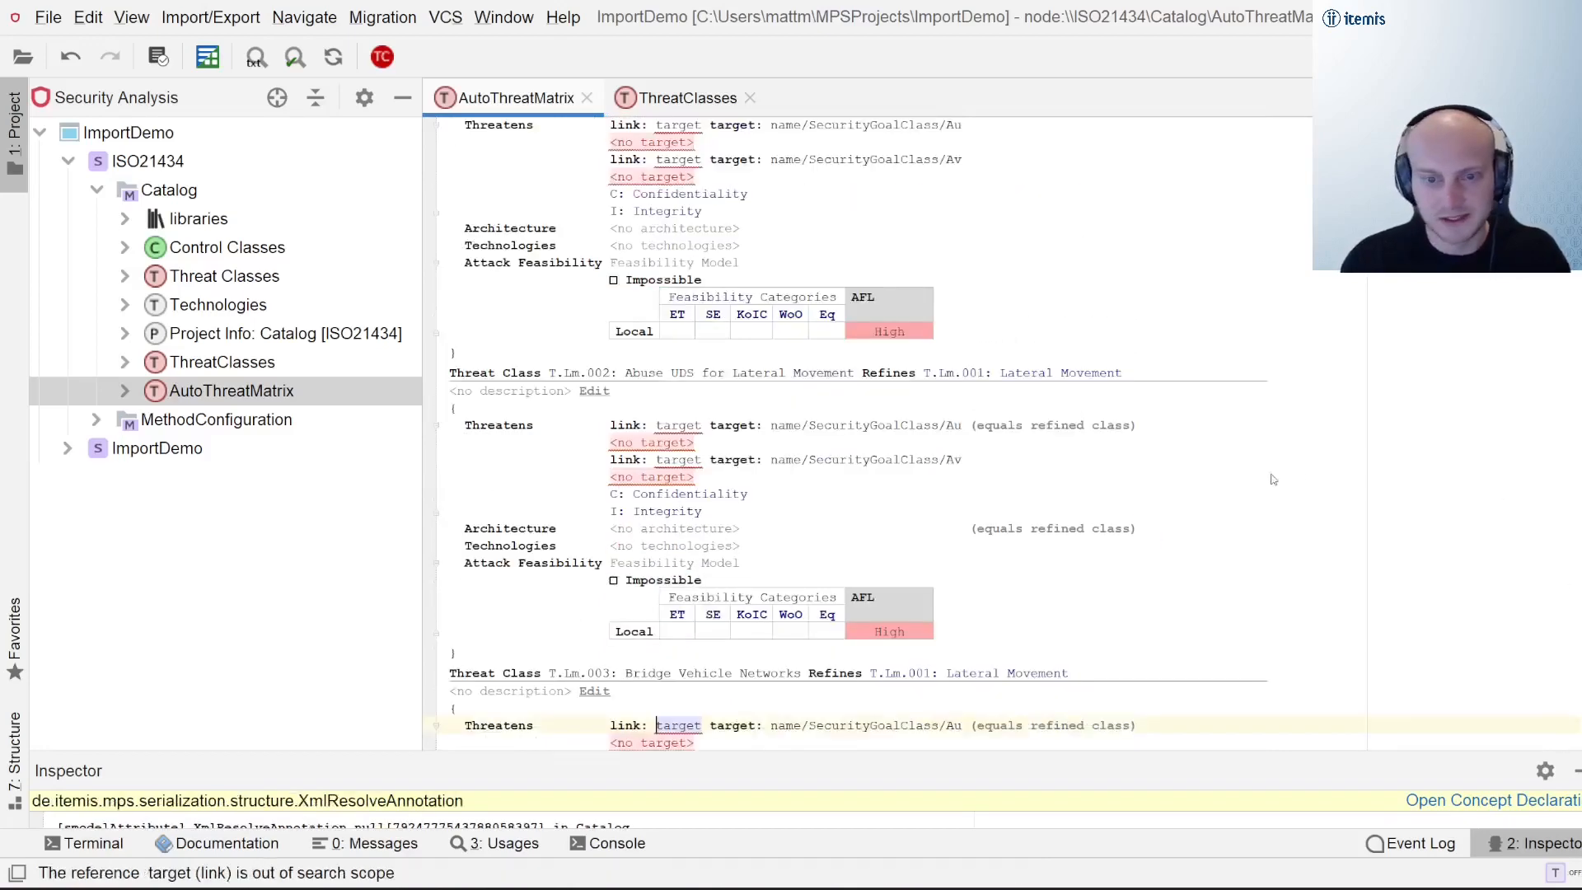
pyautogui.doubleClick(900, 463)
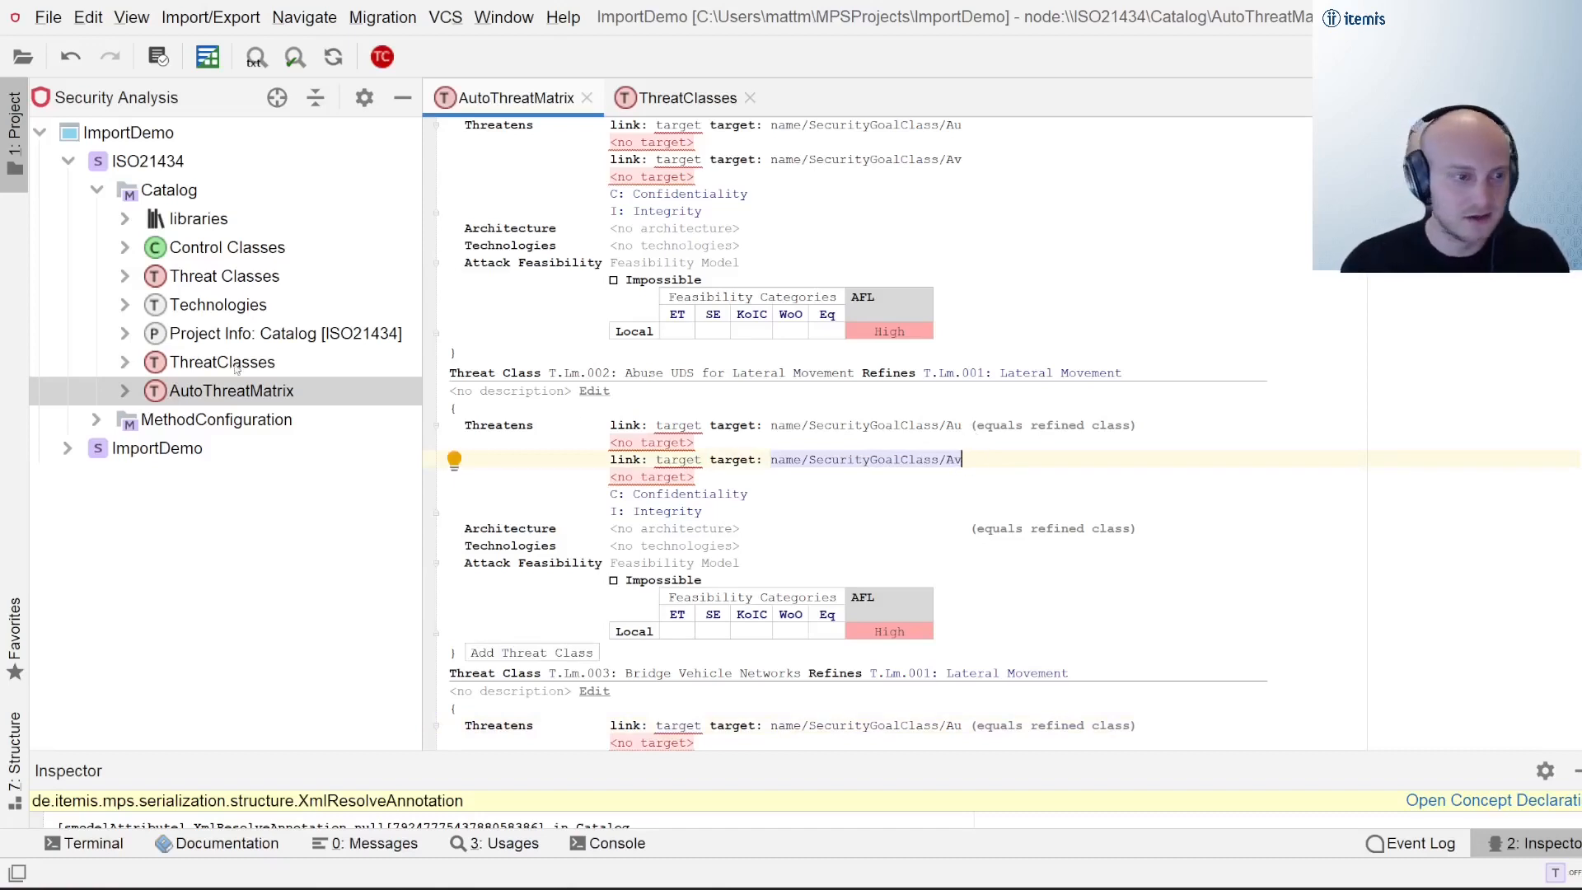
# Step: Delete the imported ThreatClasses and AutoThreatMatrix catalogs from the Catalog model
pyautogui.click(237, 368)
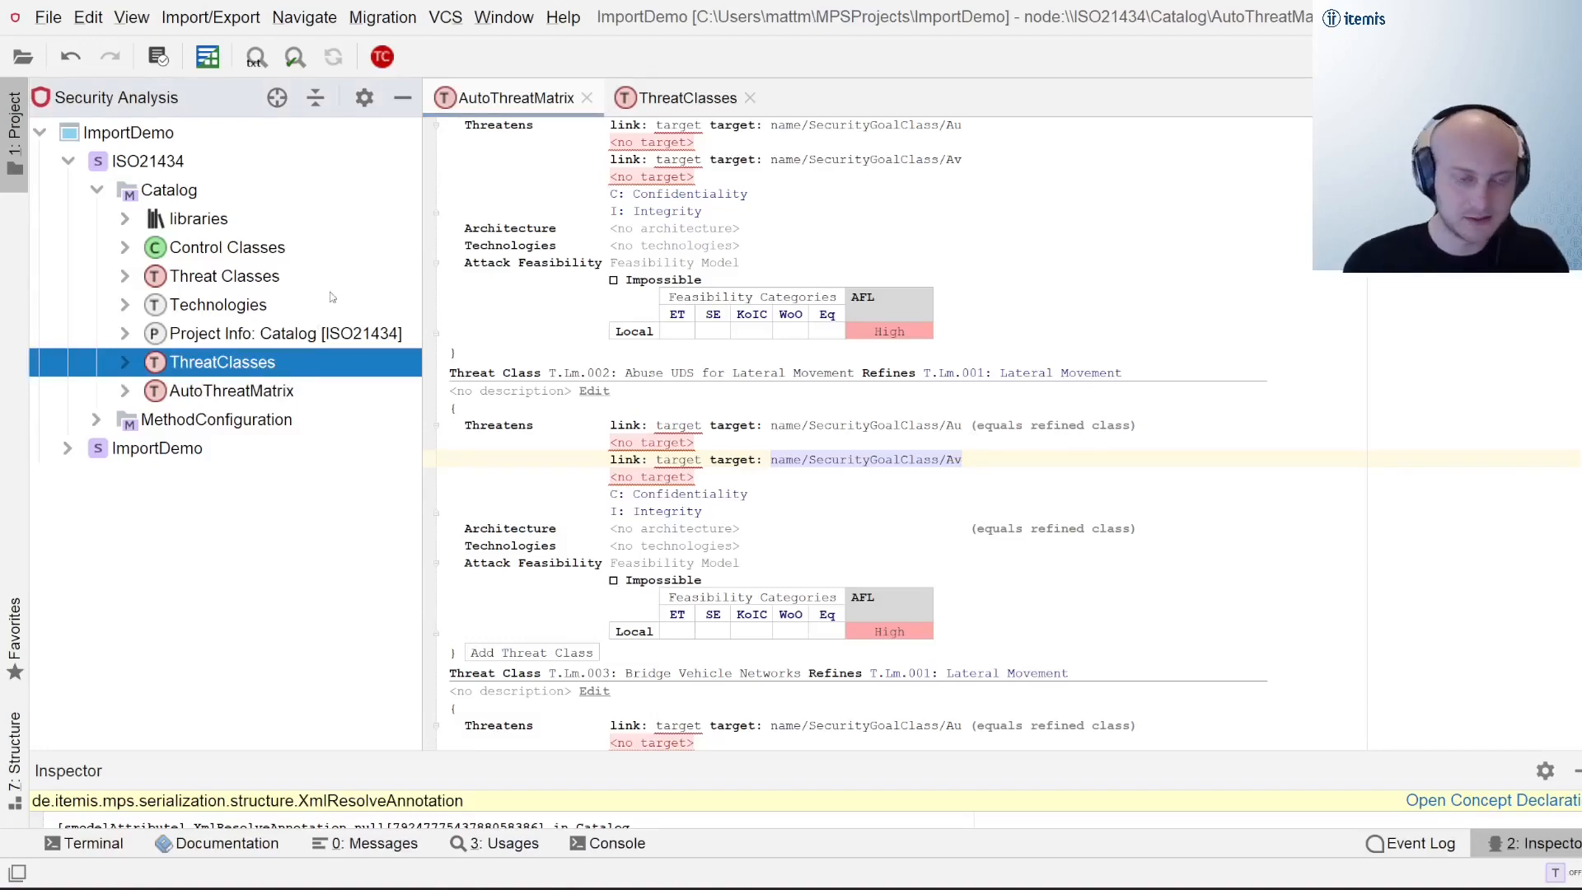
pyautogui.scroll(8, 903, 331)
pyautogui.scroll(6, 903, 330)
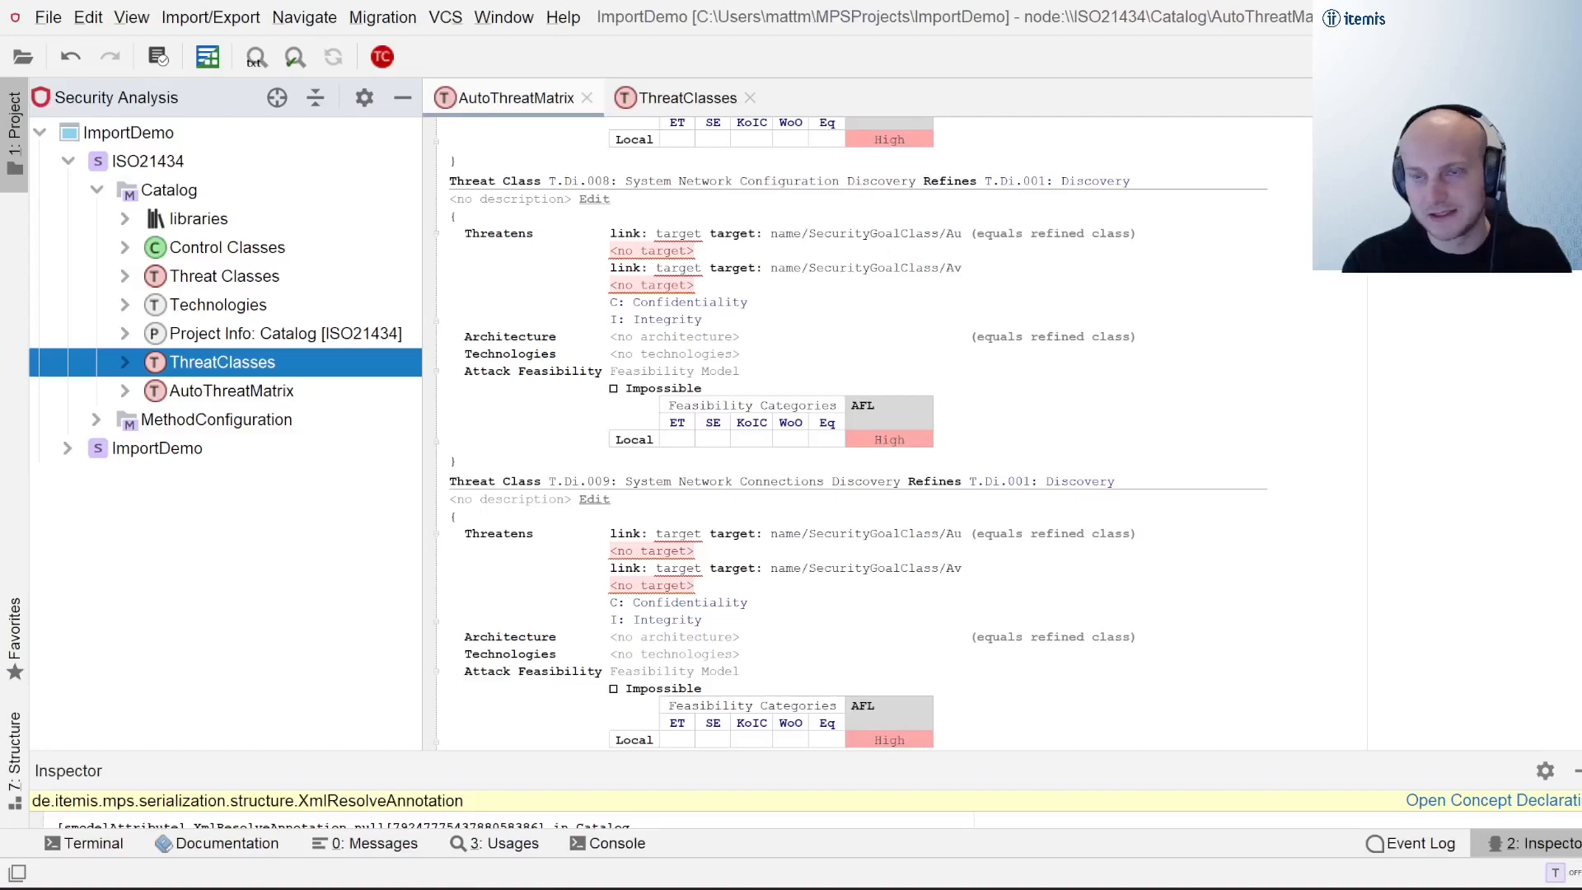
pyautogui.click(247, 399)
pyautogui.click(270, 378)
pyautogui.keyDown('shift'); pyautogui.click(263, 399); pyautogui.keyUp('shift')
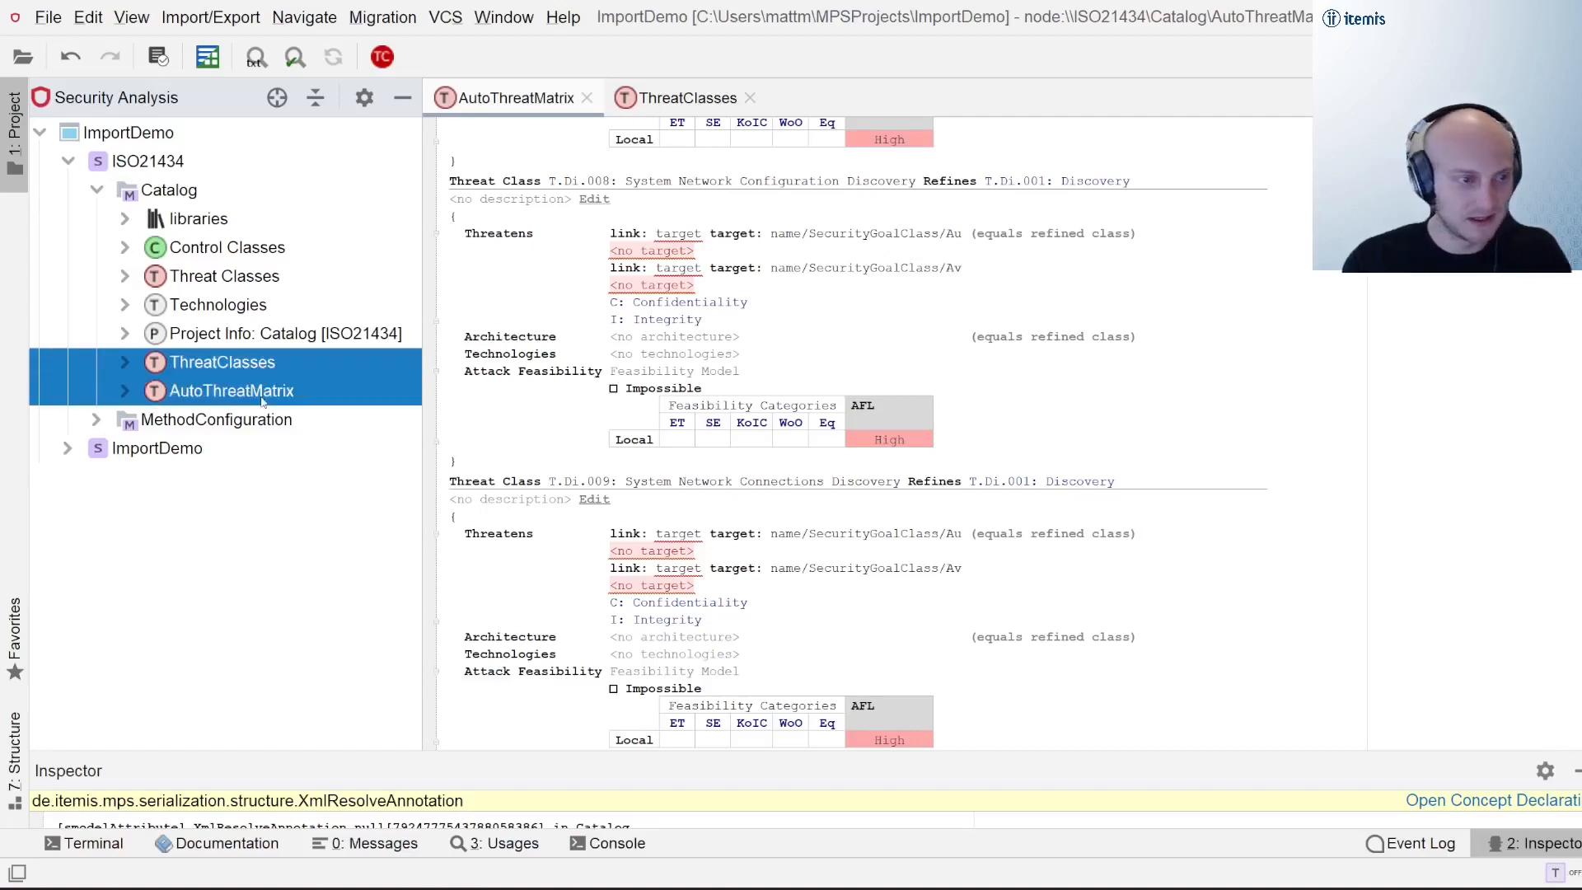
pyautogui.press('Delete')
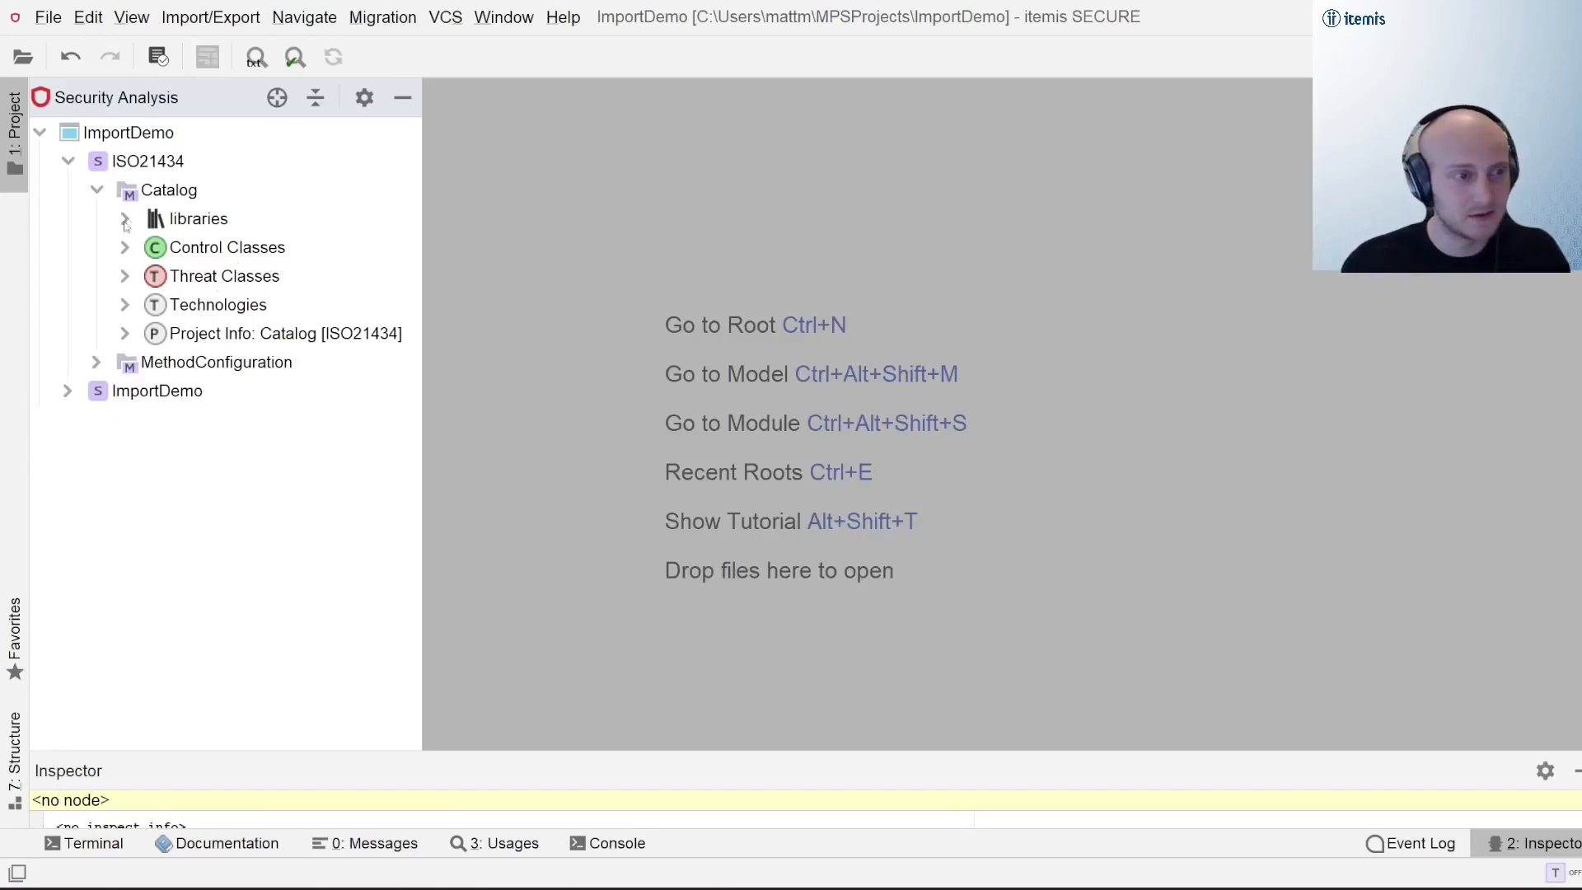
# Step: Open the Impact Model in MethodConfiguration and change the Availability security property's identifier to Av
pyautogui.click(97, 190)
pyautogui.click(96, 219)
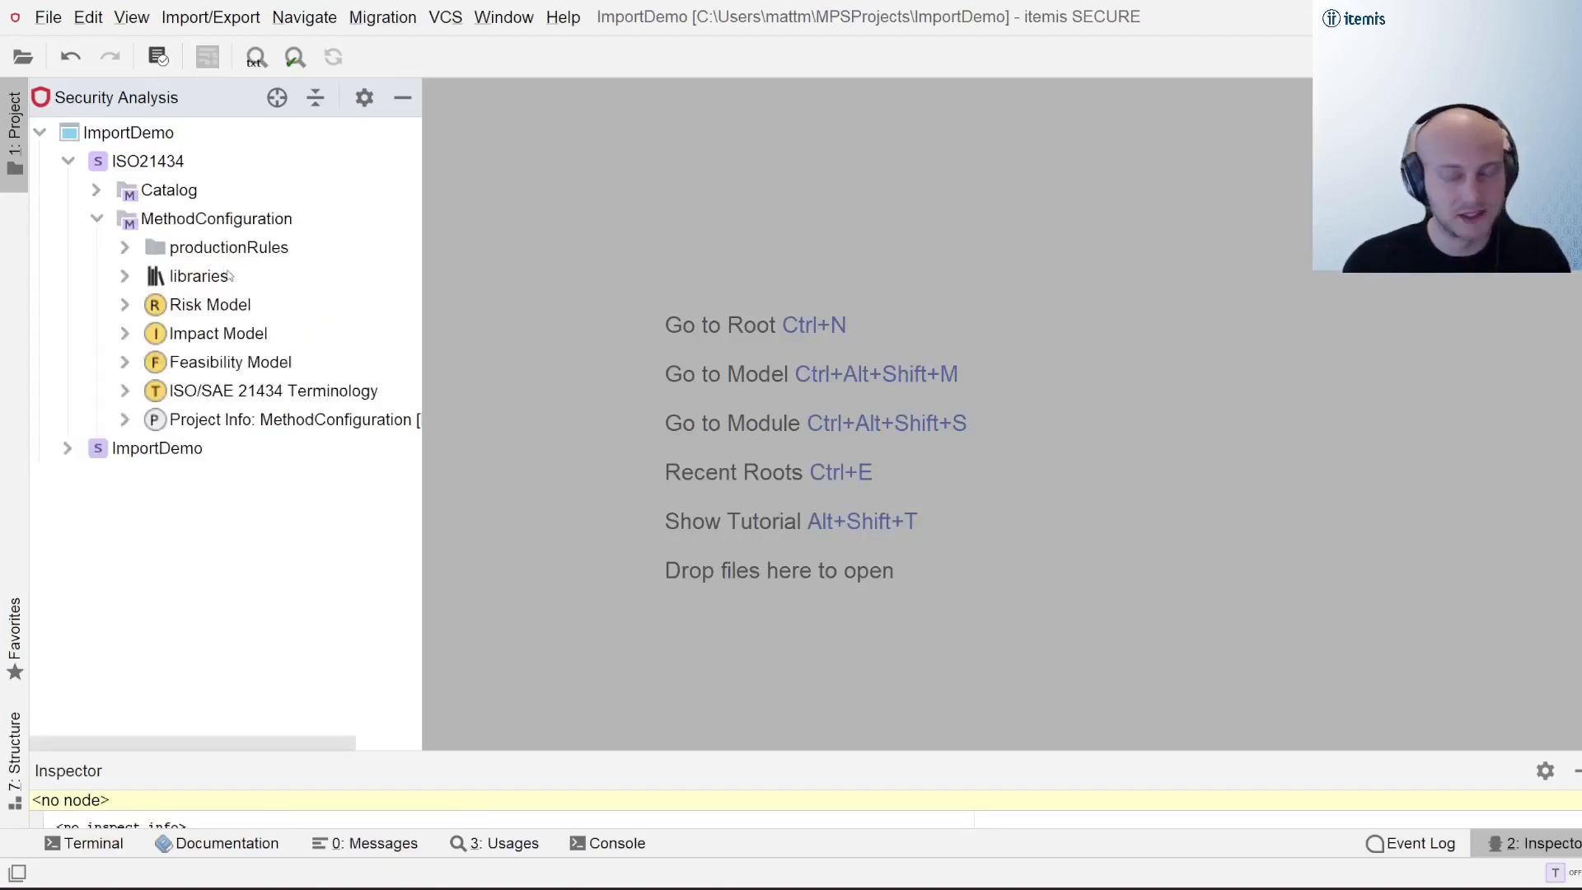
pyautogui.doubleClick(232, 334)
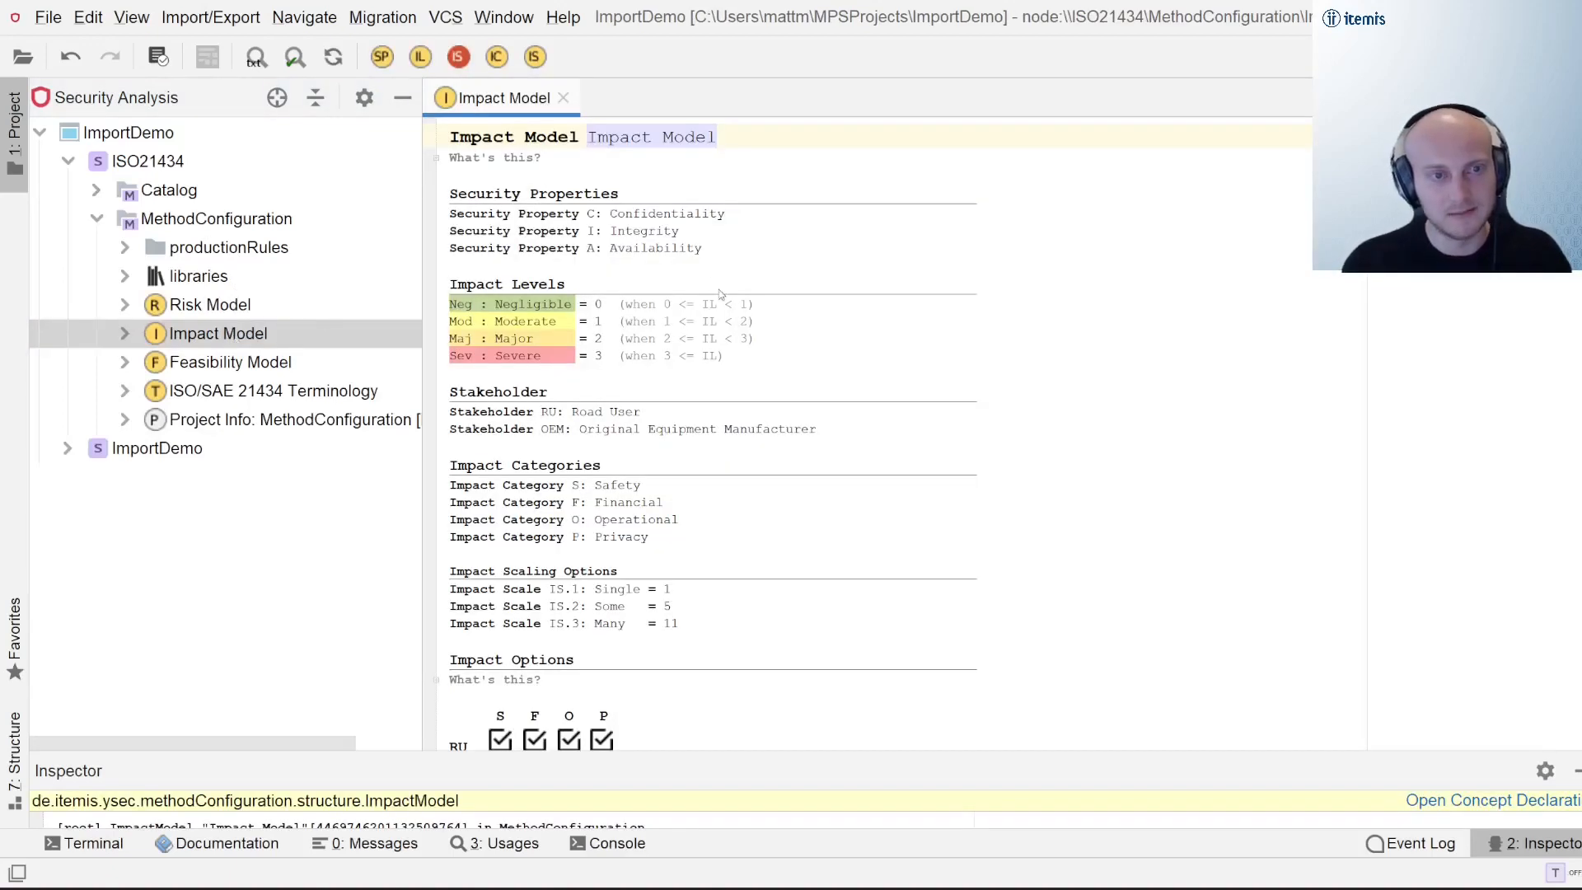
pyautogui.click(667, 250)
pyautogui.click(593, 249)
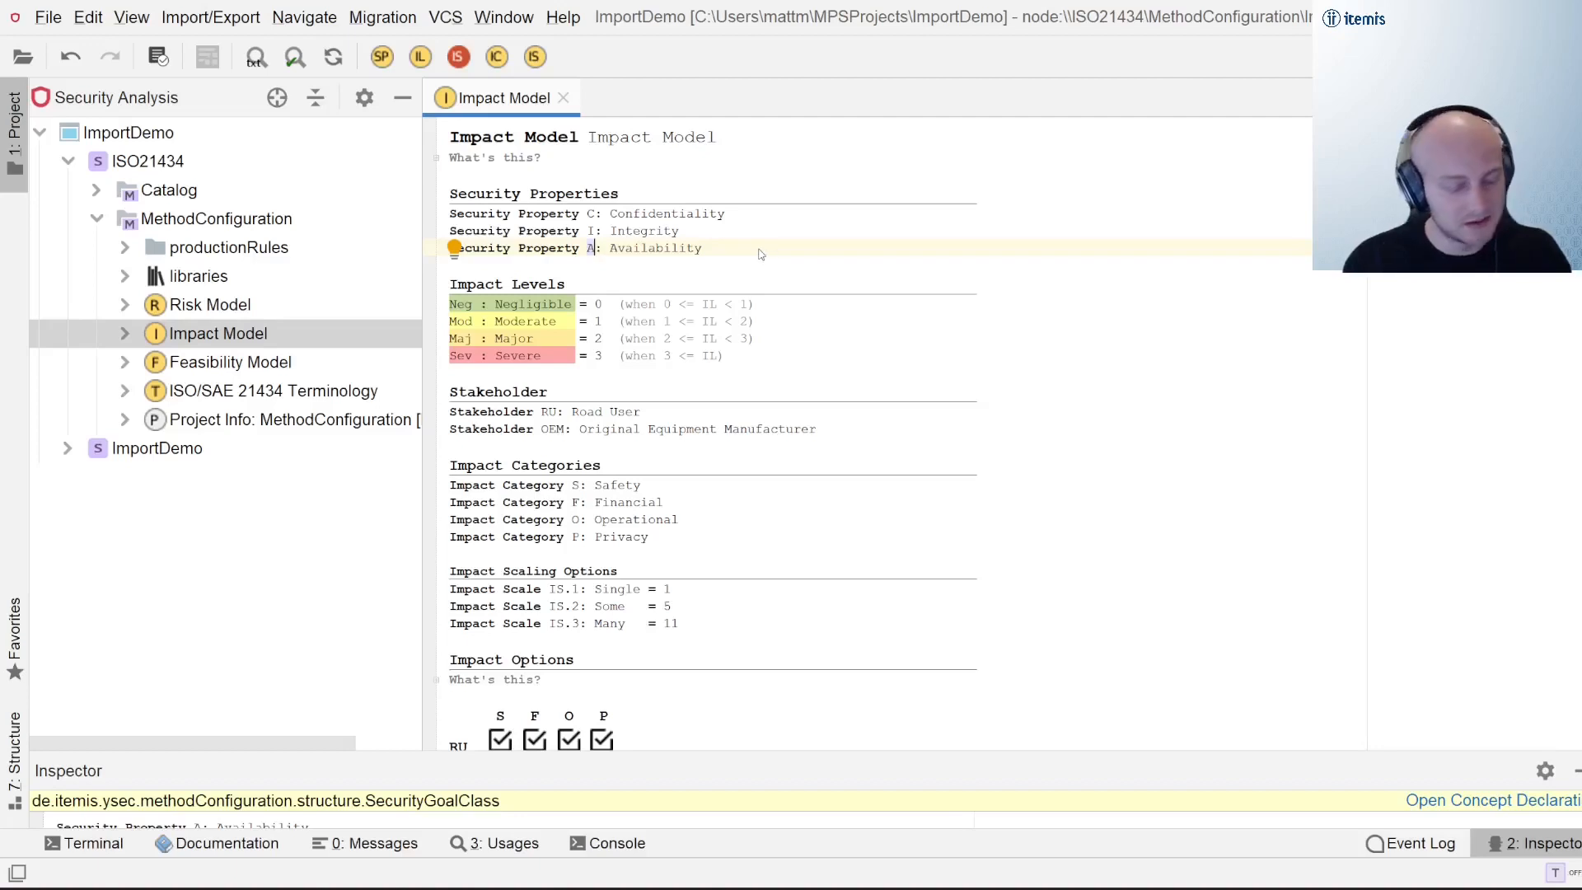
pyautogui.click(658, 248)
pyautogui.click(598, 252)
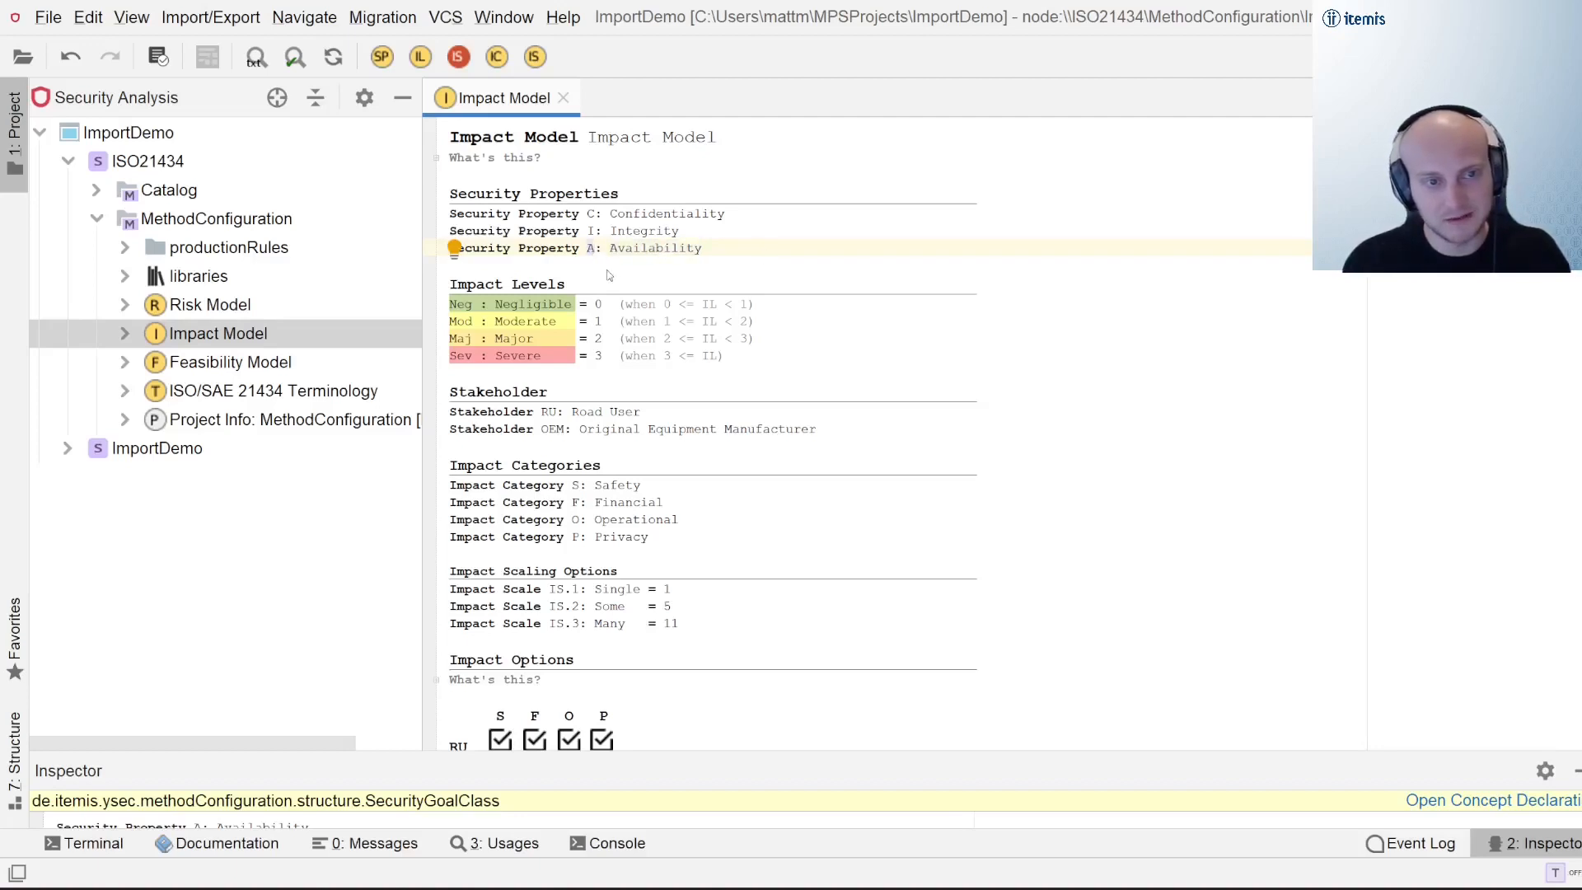
pyautogui.write('v')
# Step: Add a security property below Availability with the identifier Au and the title Authenticity
pyautogui.press('Return')
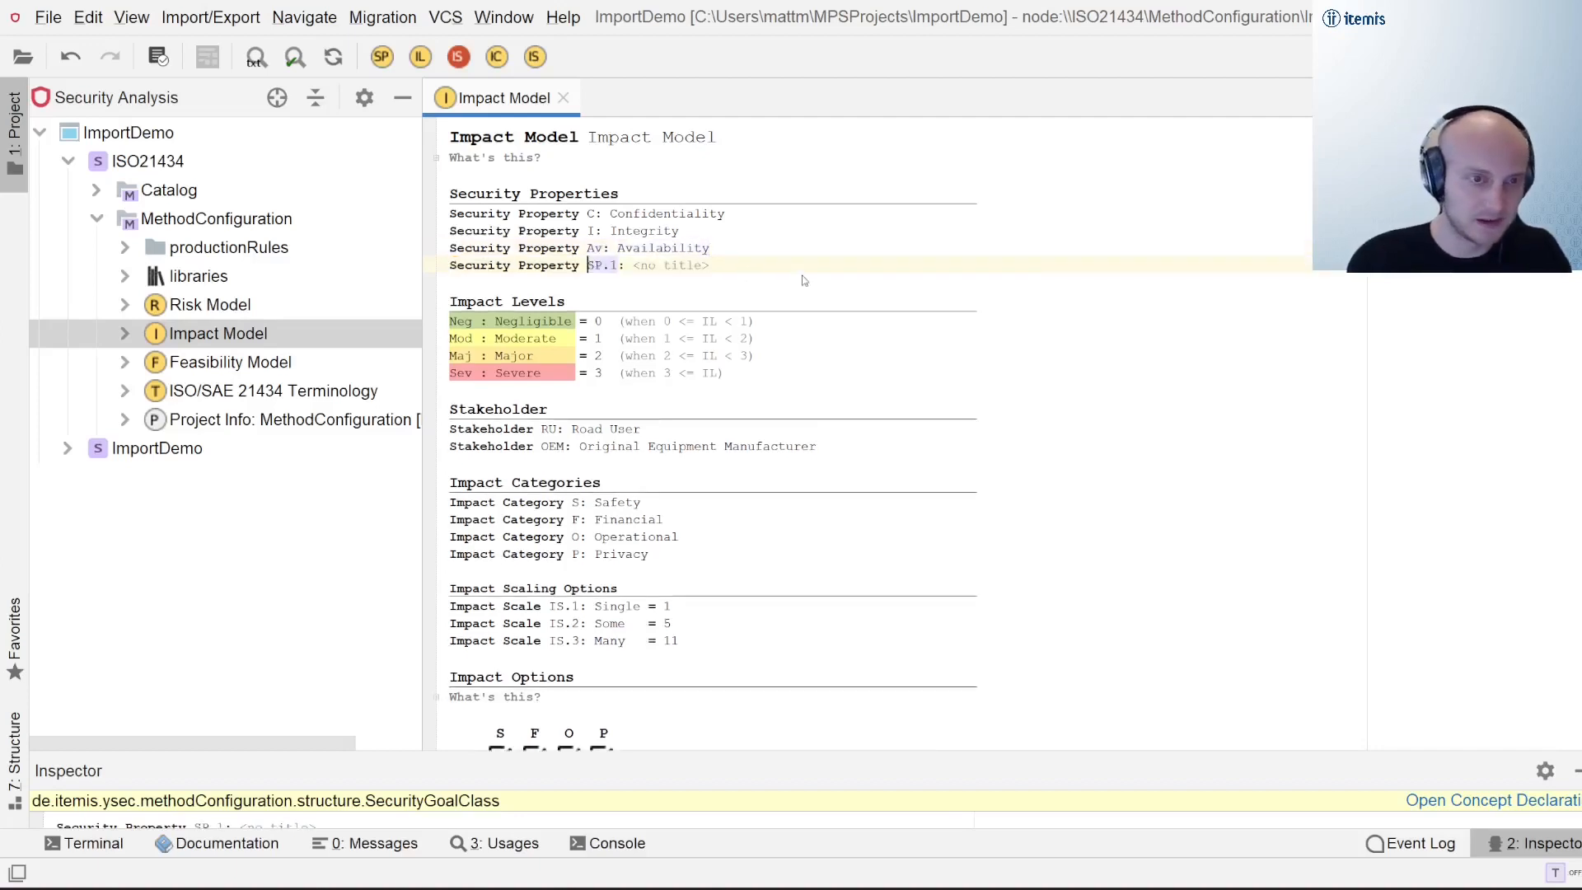
pyautogui.press('Delete')
pyautogui.press('Delete')
pyautogui.press('Delete')
pyautogui.press('Delete')
pyautogui.write('Au')
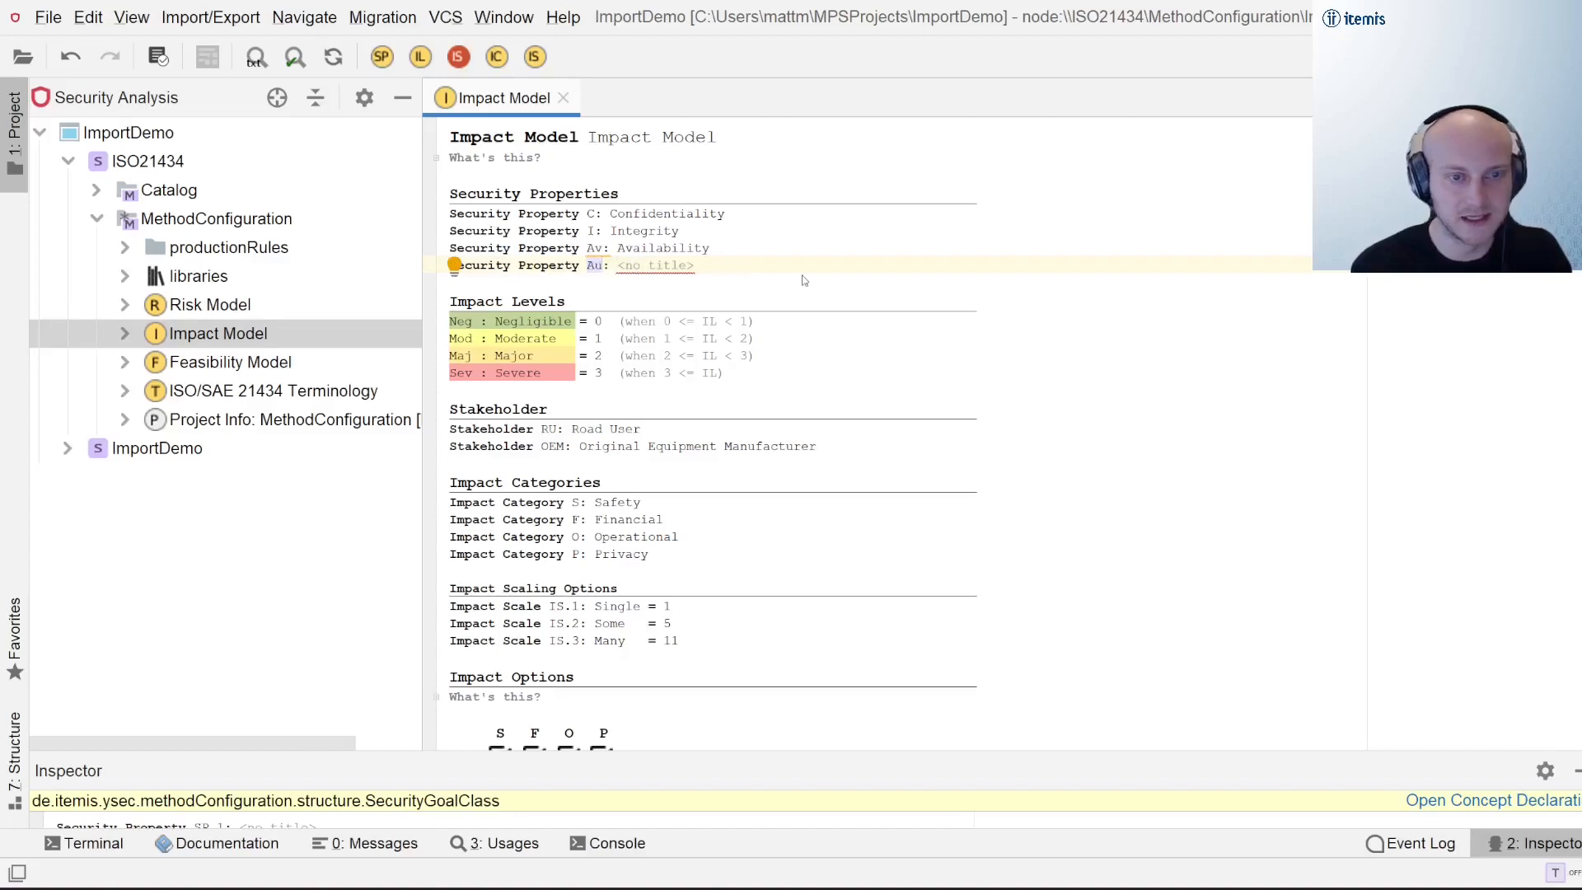
pyautogui.press('Tab')
pyautogui.write('Authenticity')
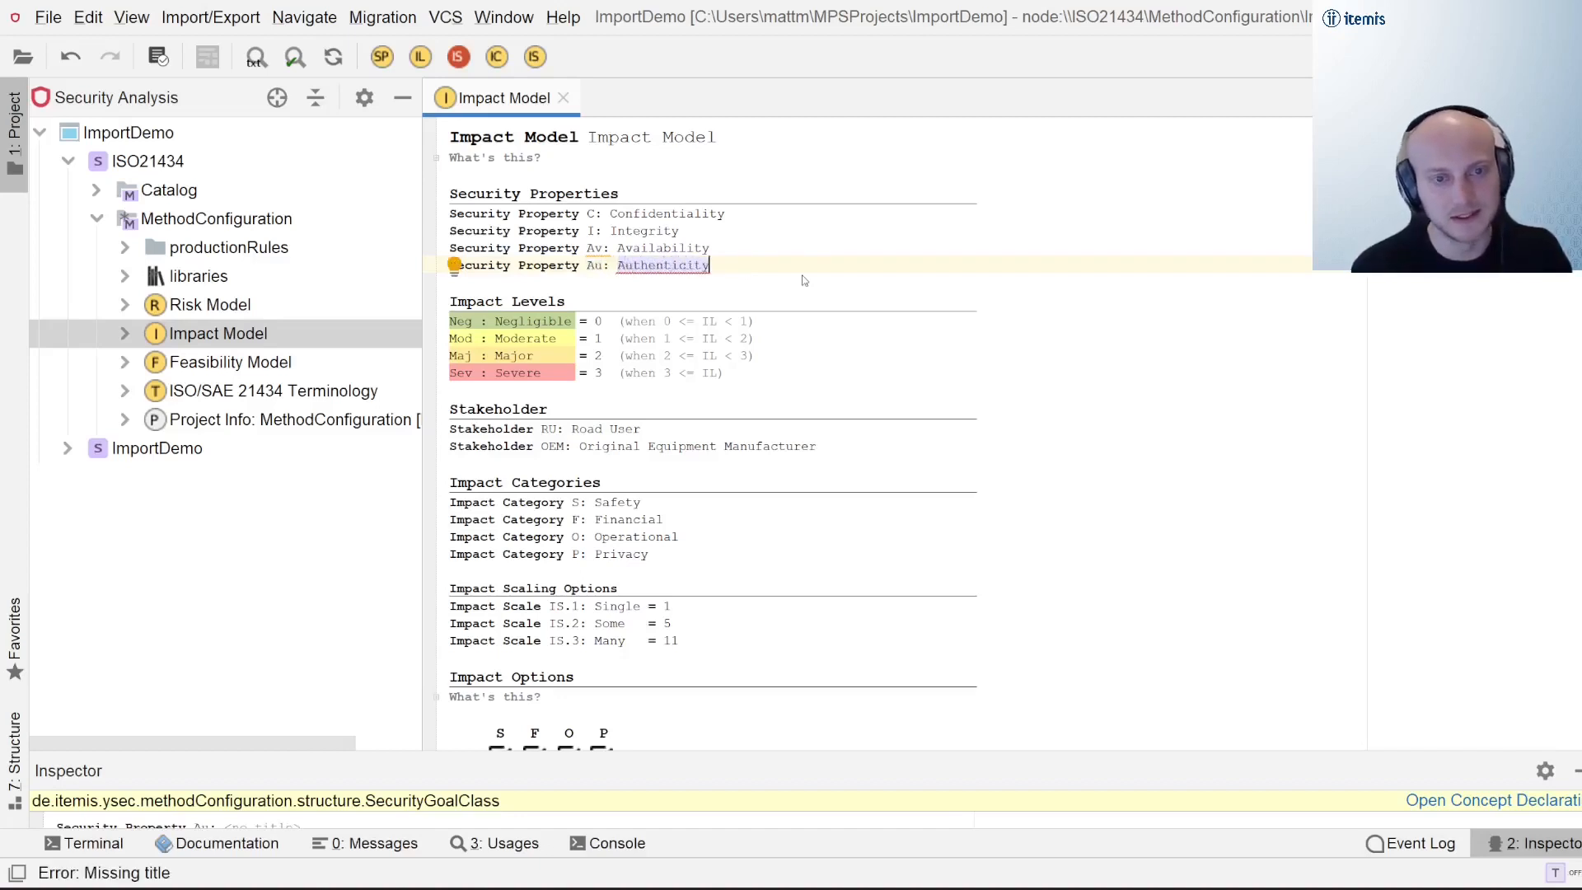
# Step: Check the warning on the Availability property's Av identifier
pyautogui.press('Up')
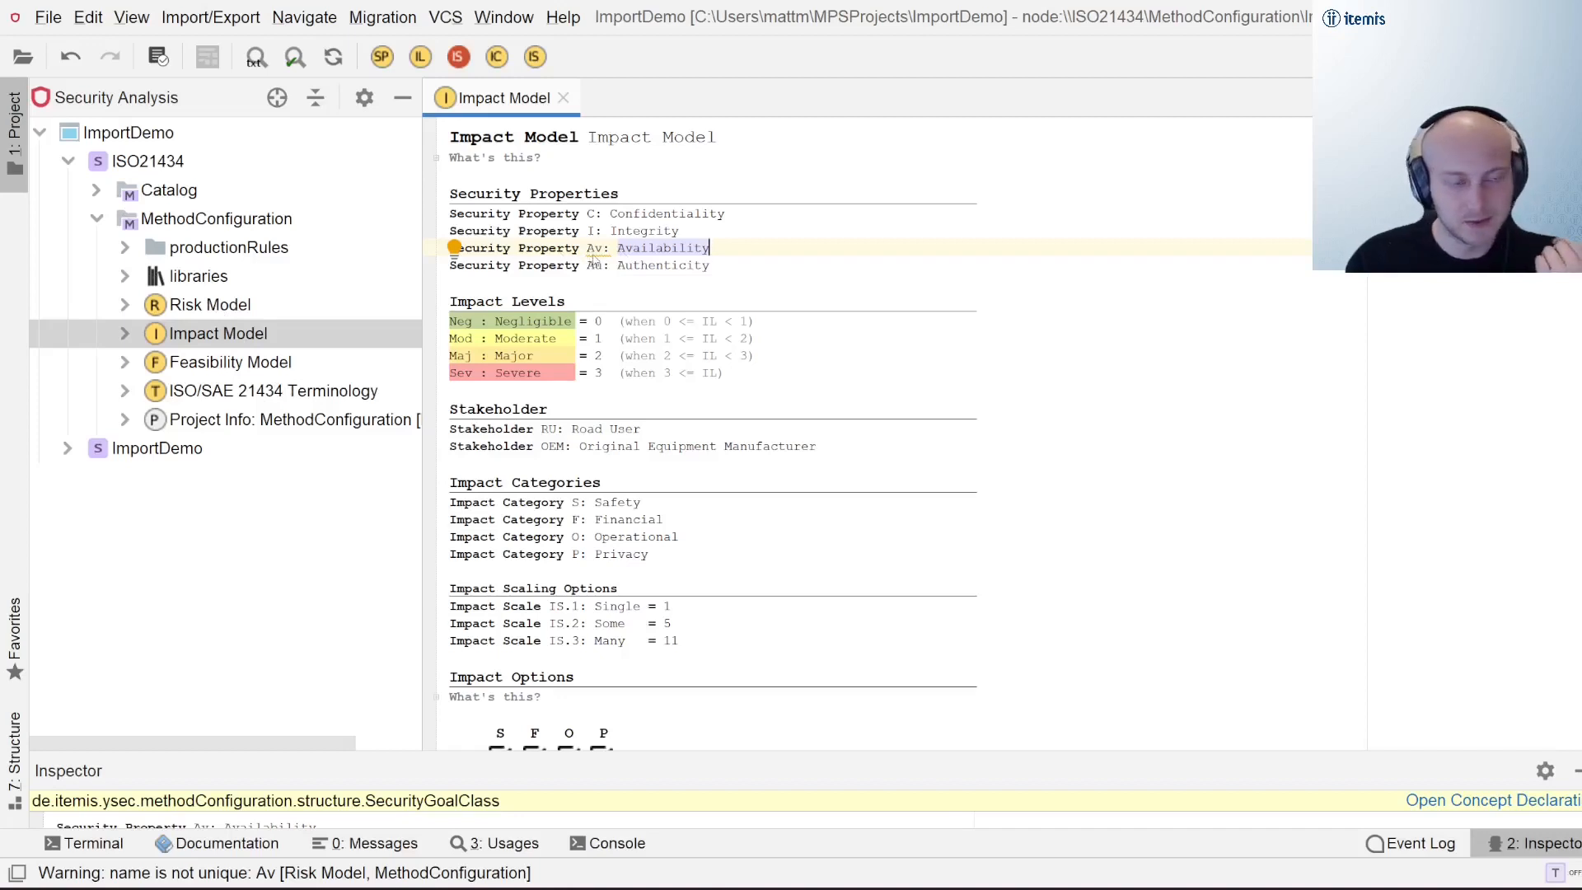
pyautogui.moveTo(601, 254)
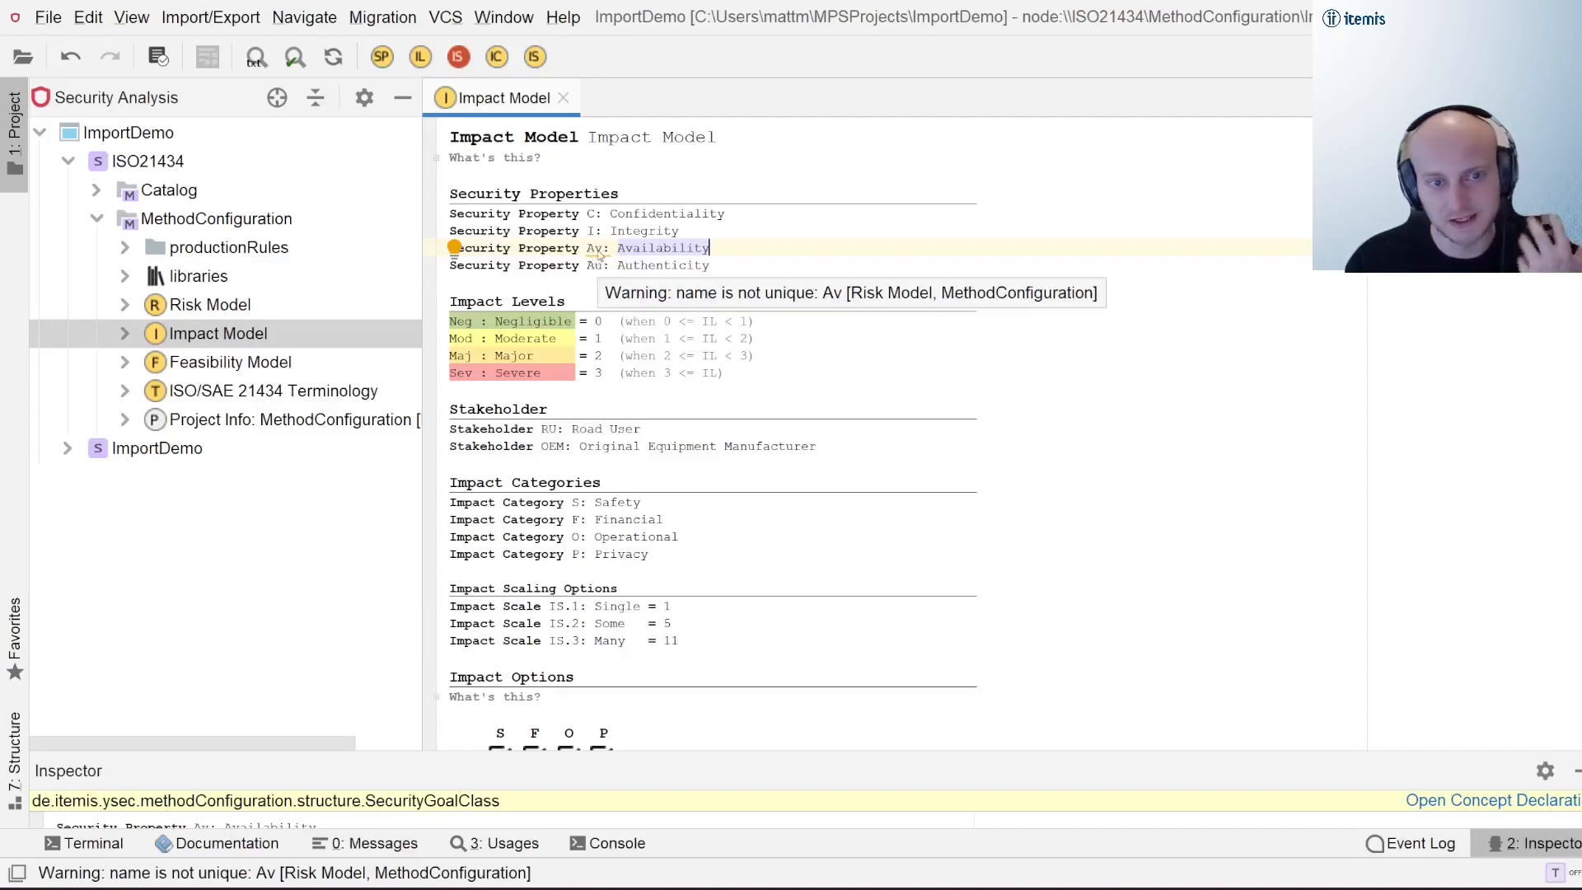
pyautogui.click(600, 251)
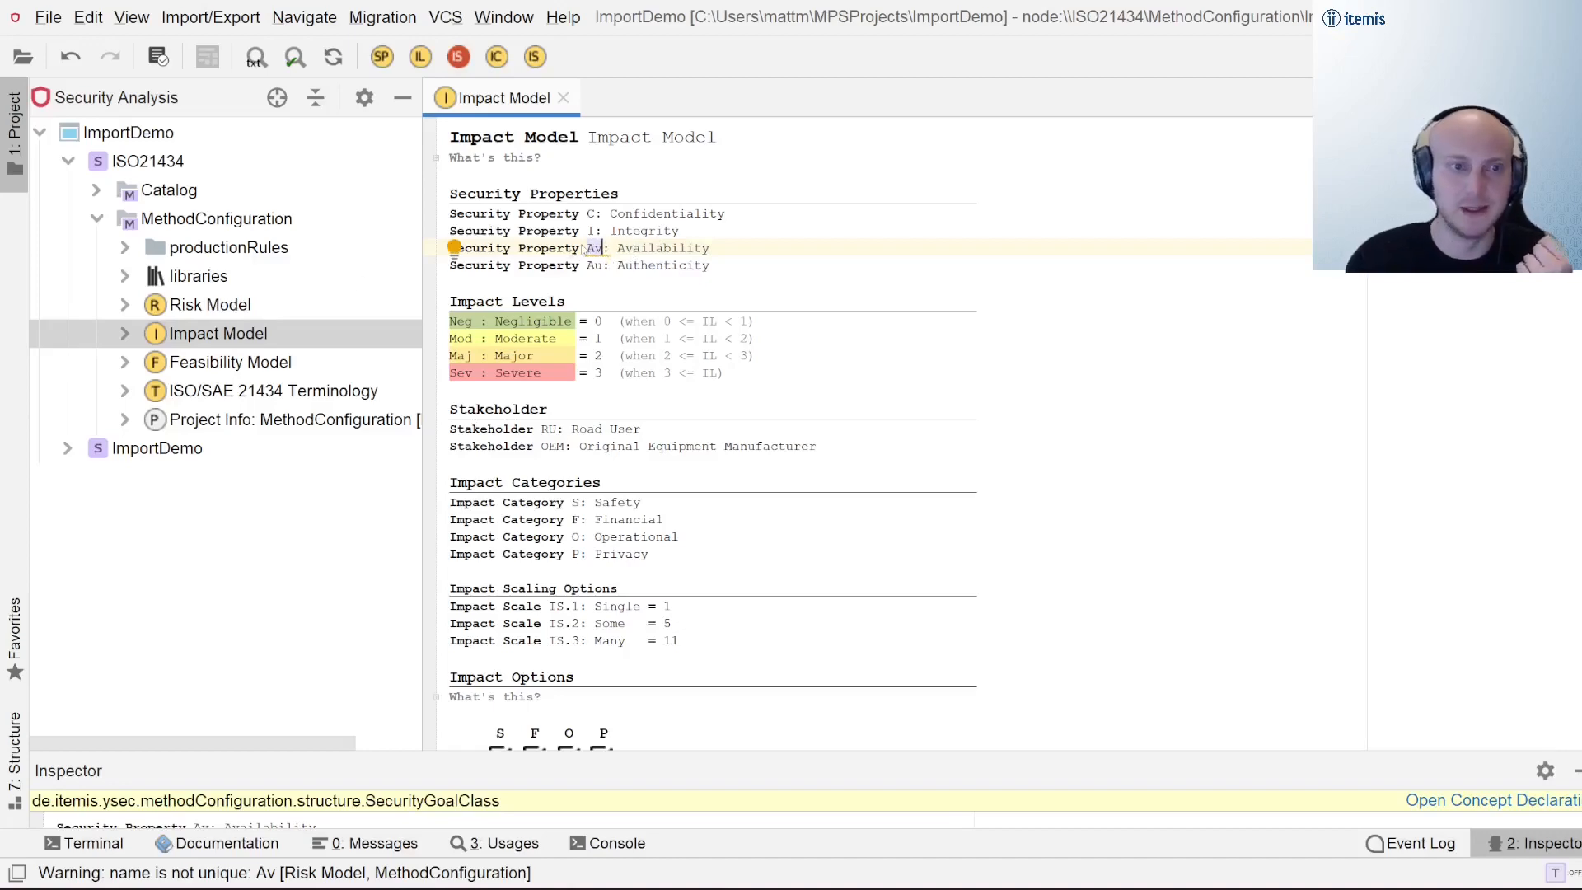
# Step: Open the Risk Model in MethodConfiguration and change the Avoidance risk treatment's identifier to Avo
pyautogui.doubleClick(272, 304)
pyautogui.scroll(-2, 464, 450)
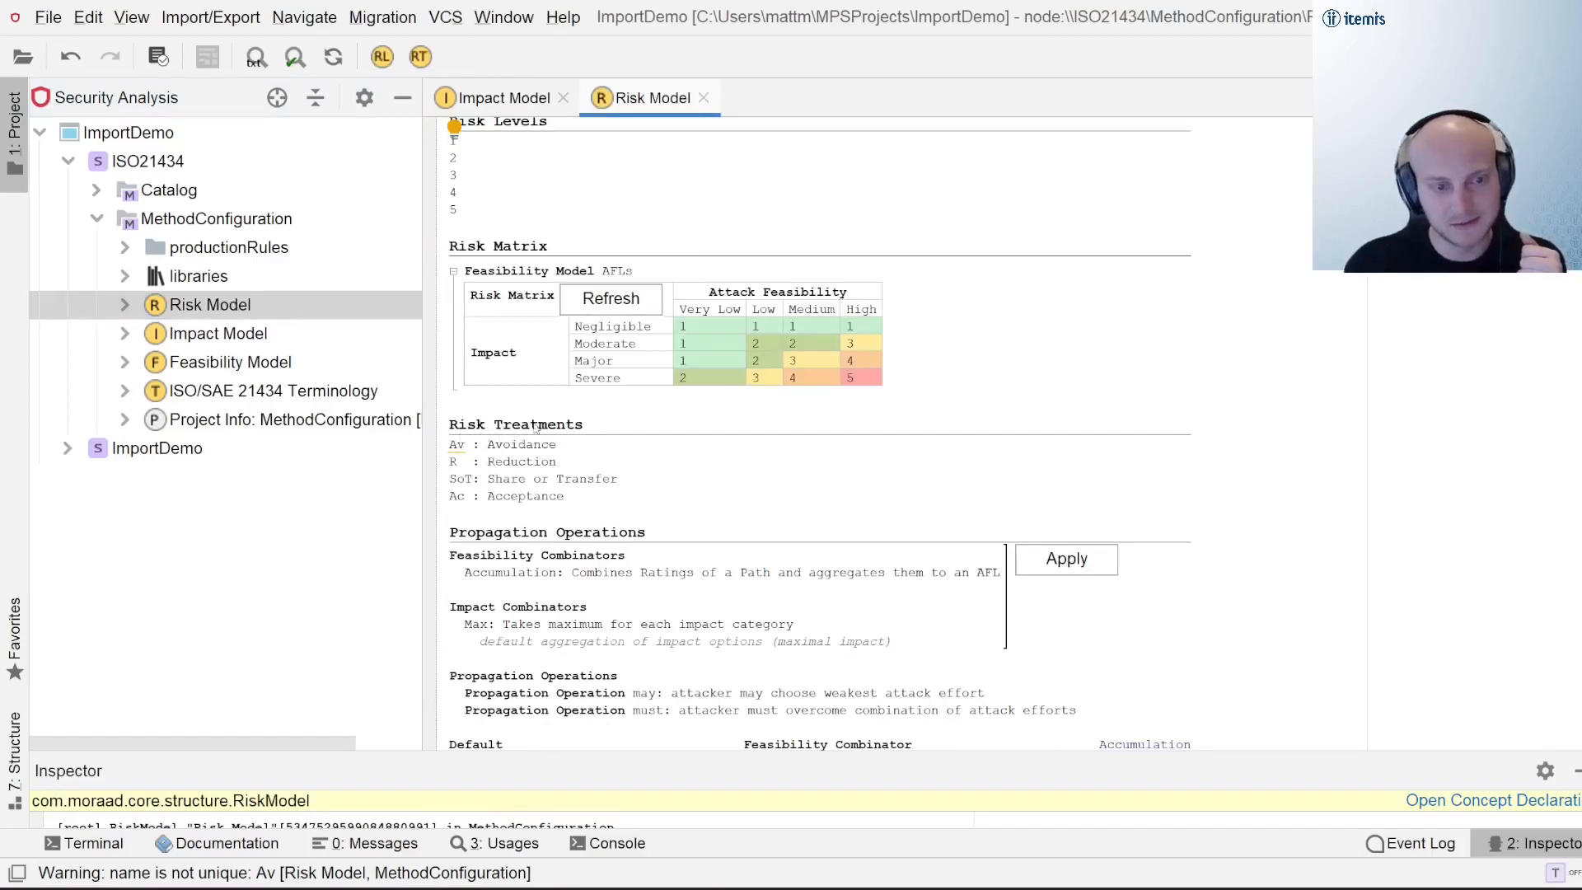
pyautogui.click(460, 450)
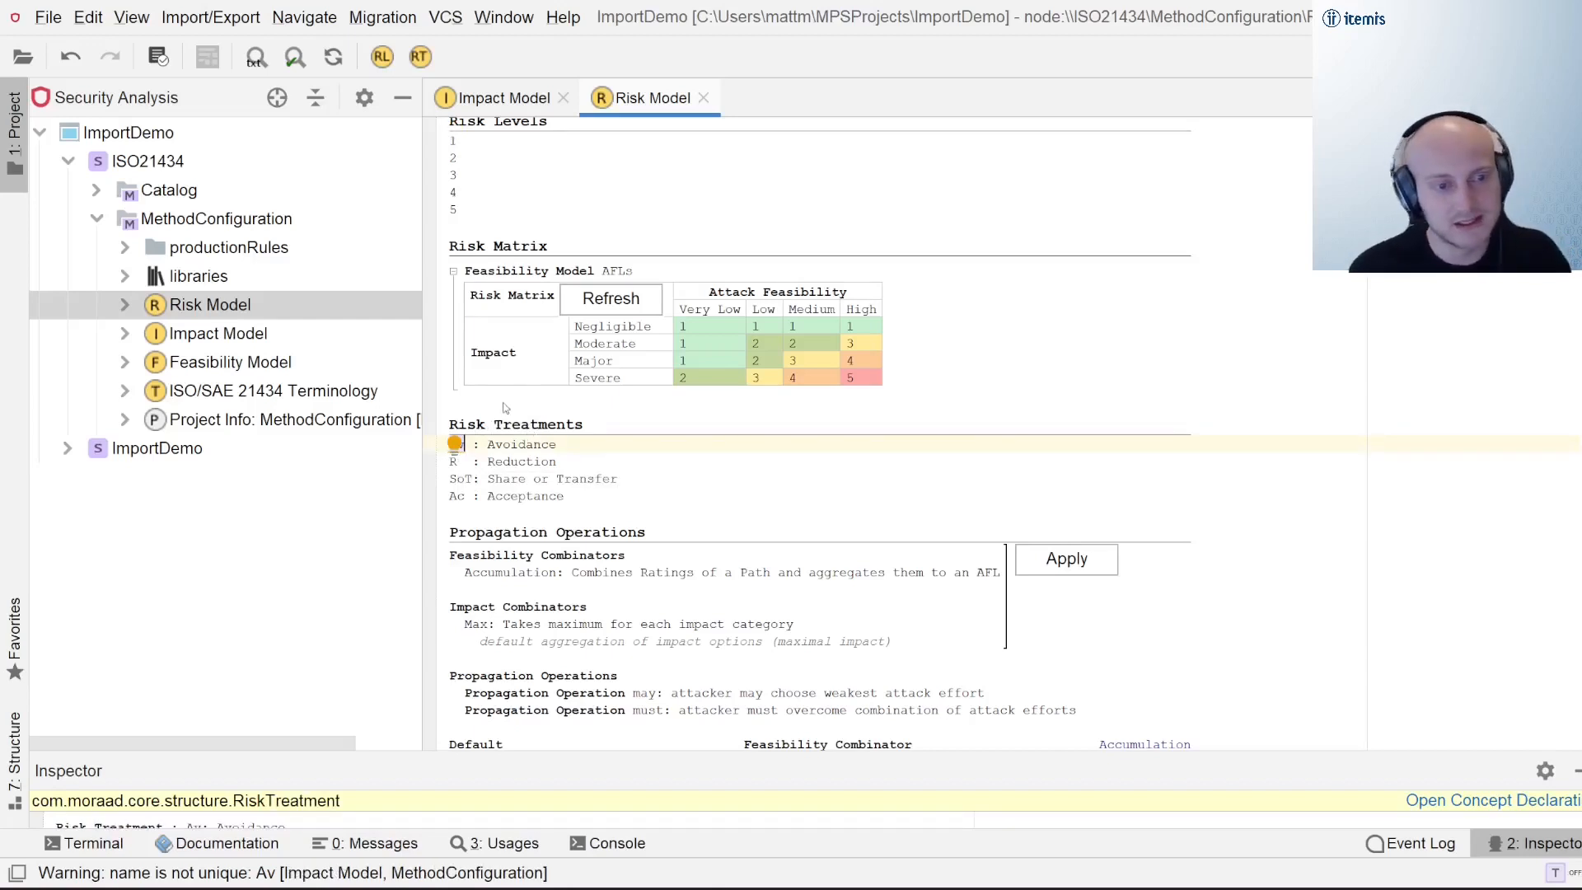
pyautogui.press('Down')
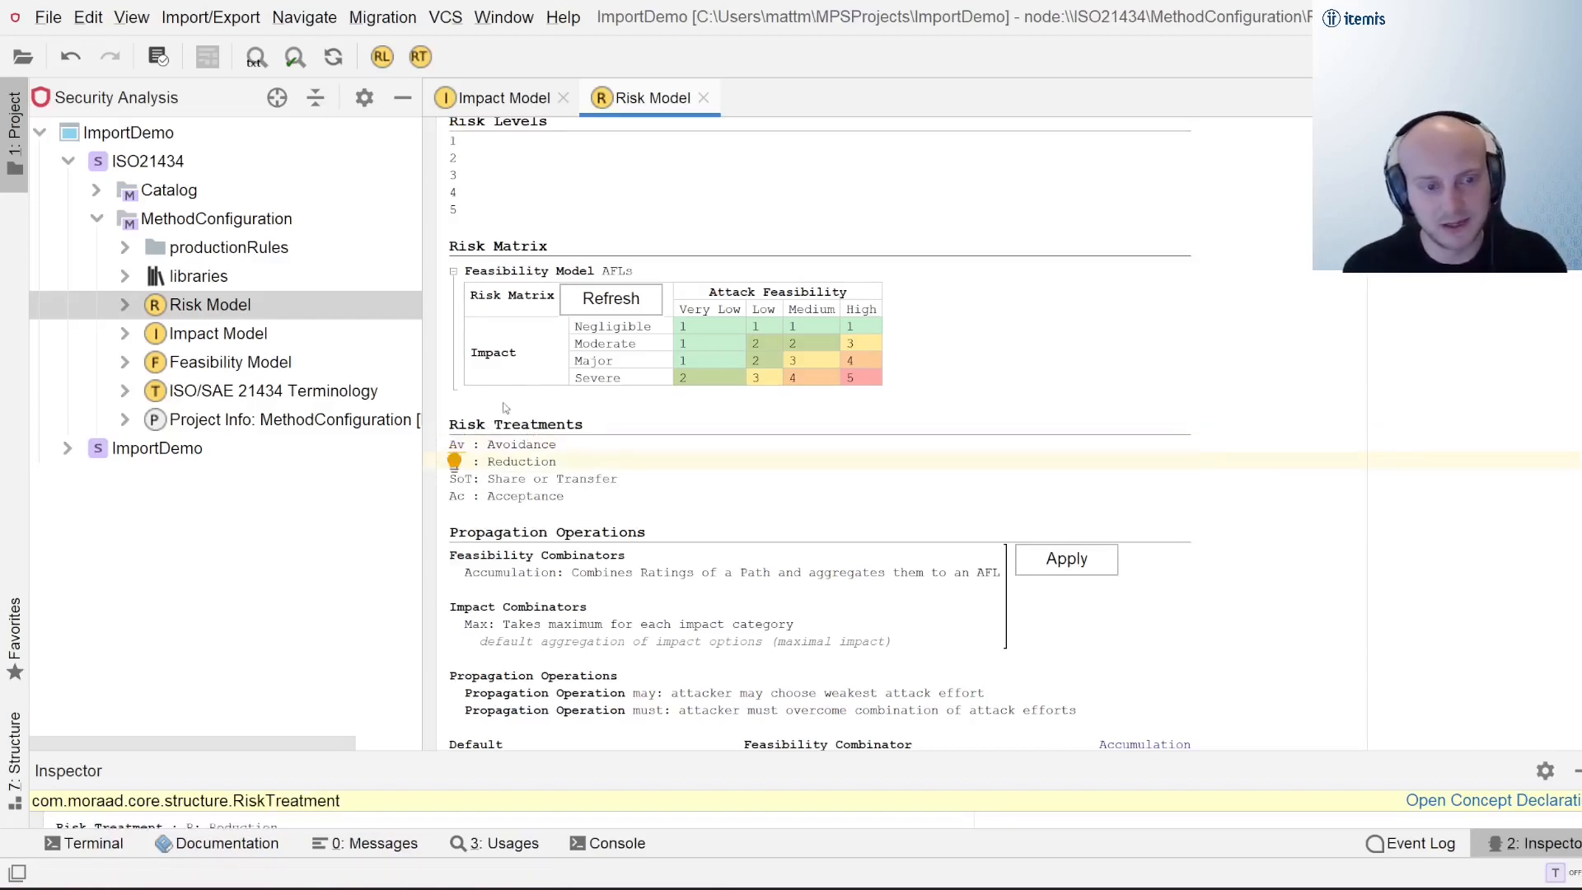
pyautogui.press('Up')
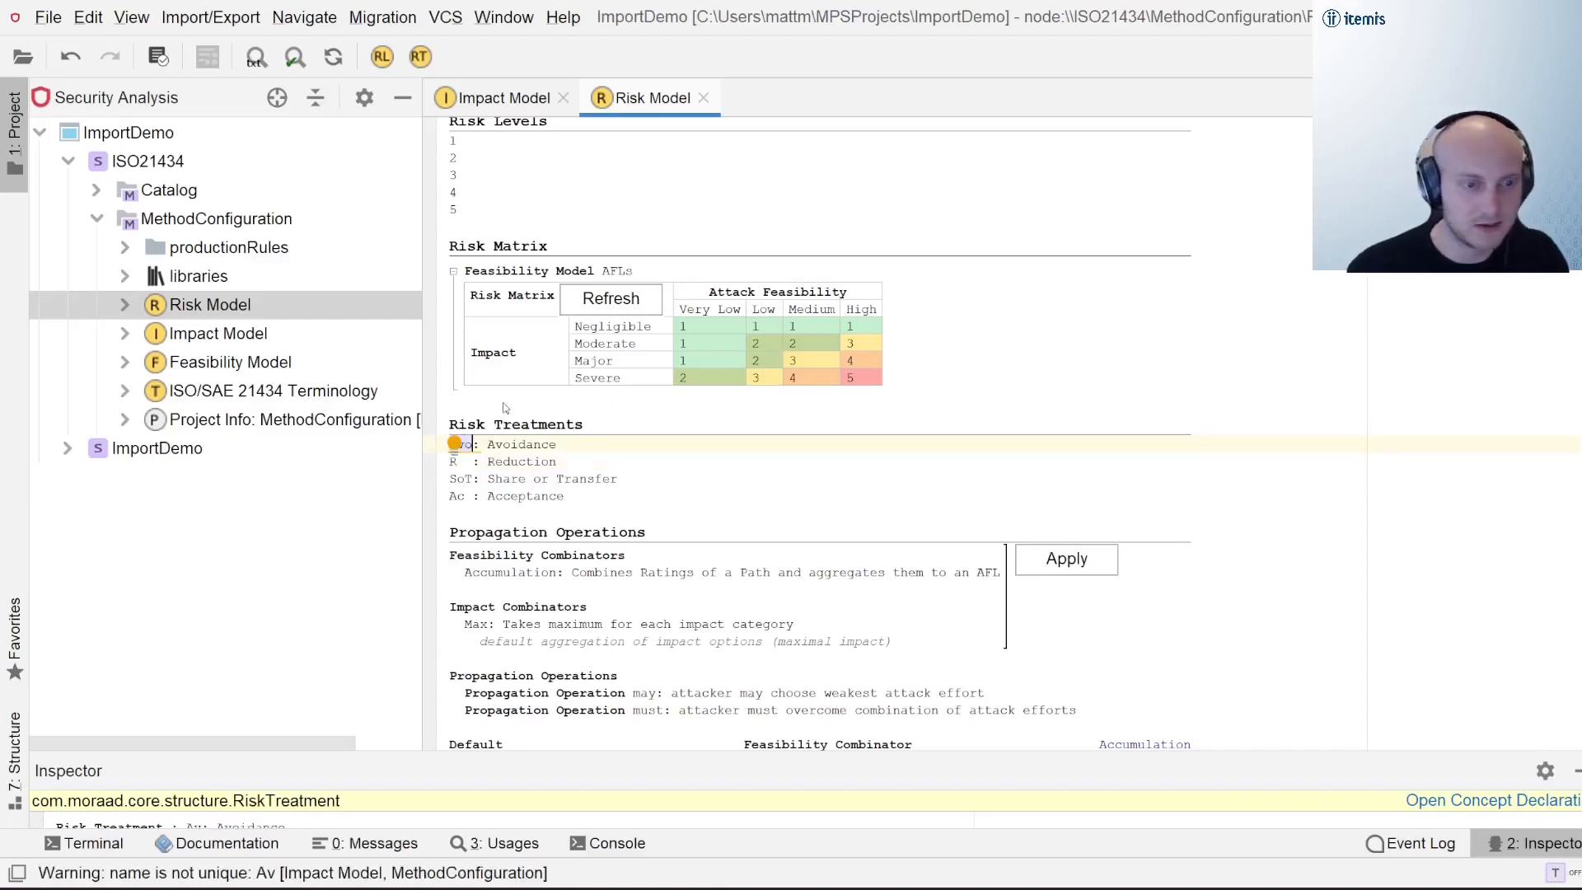
pyautogui.doubleClick(559, 481)
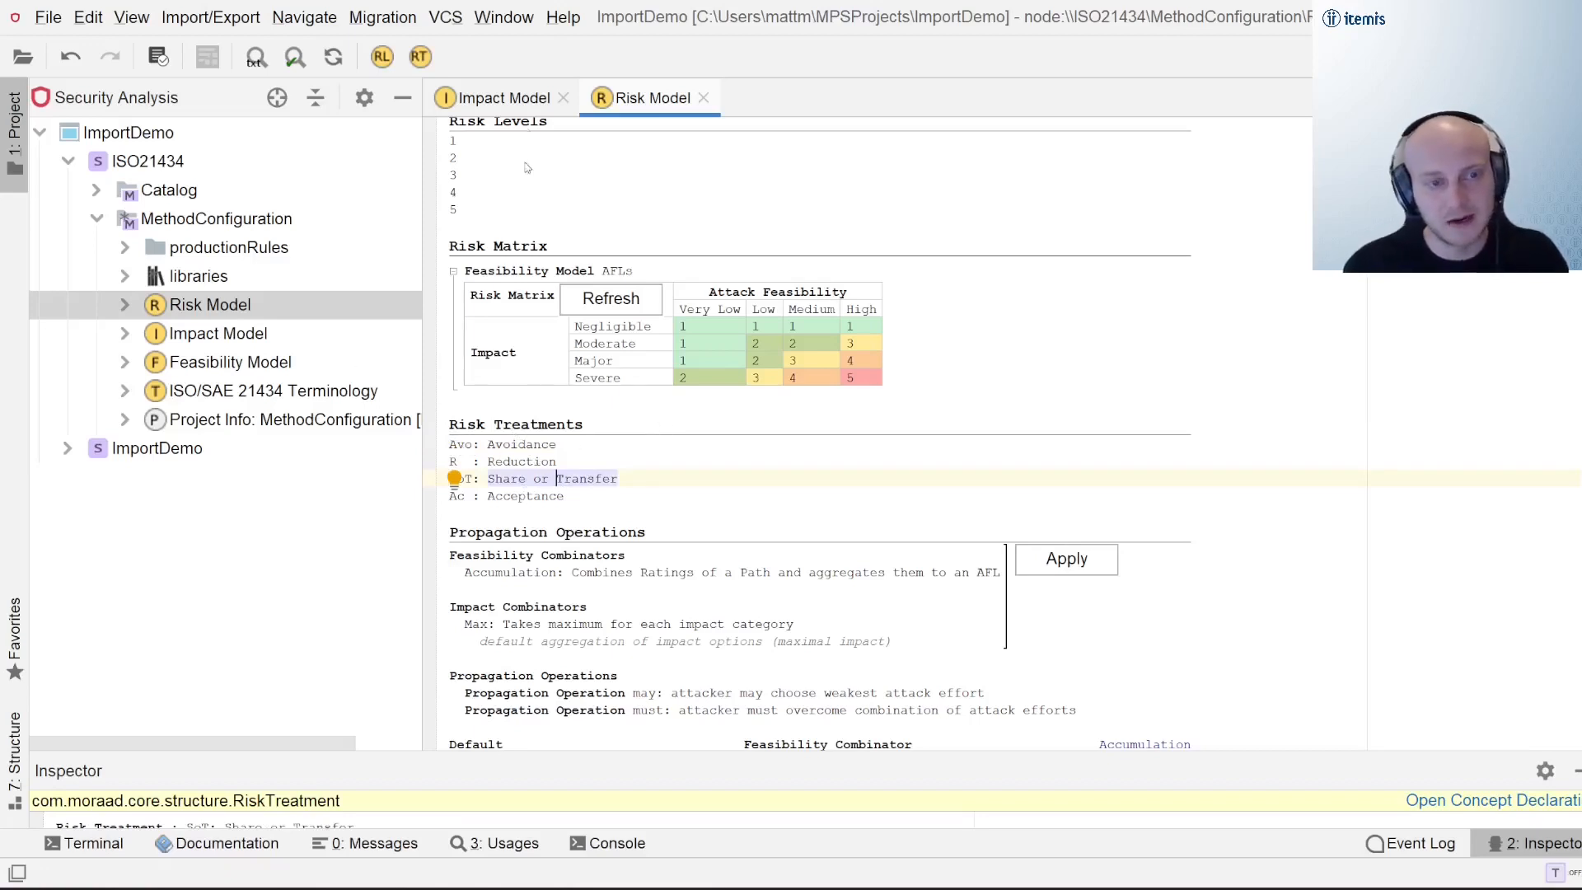
# Step: Import the downloaded catalog_1.0.0_2023-03-22 (4).xsam file into the Catalog model, updating its nodes
pyautogui.click(96, 219)
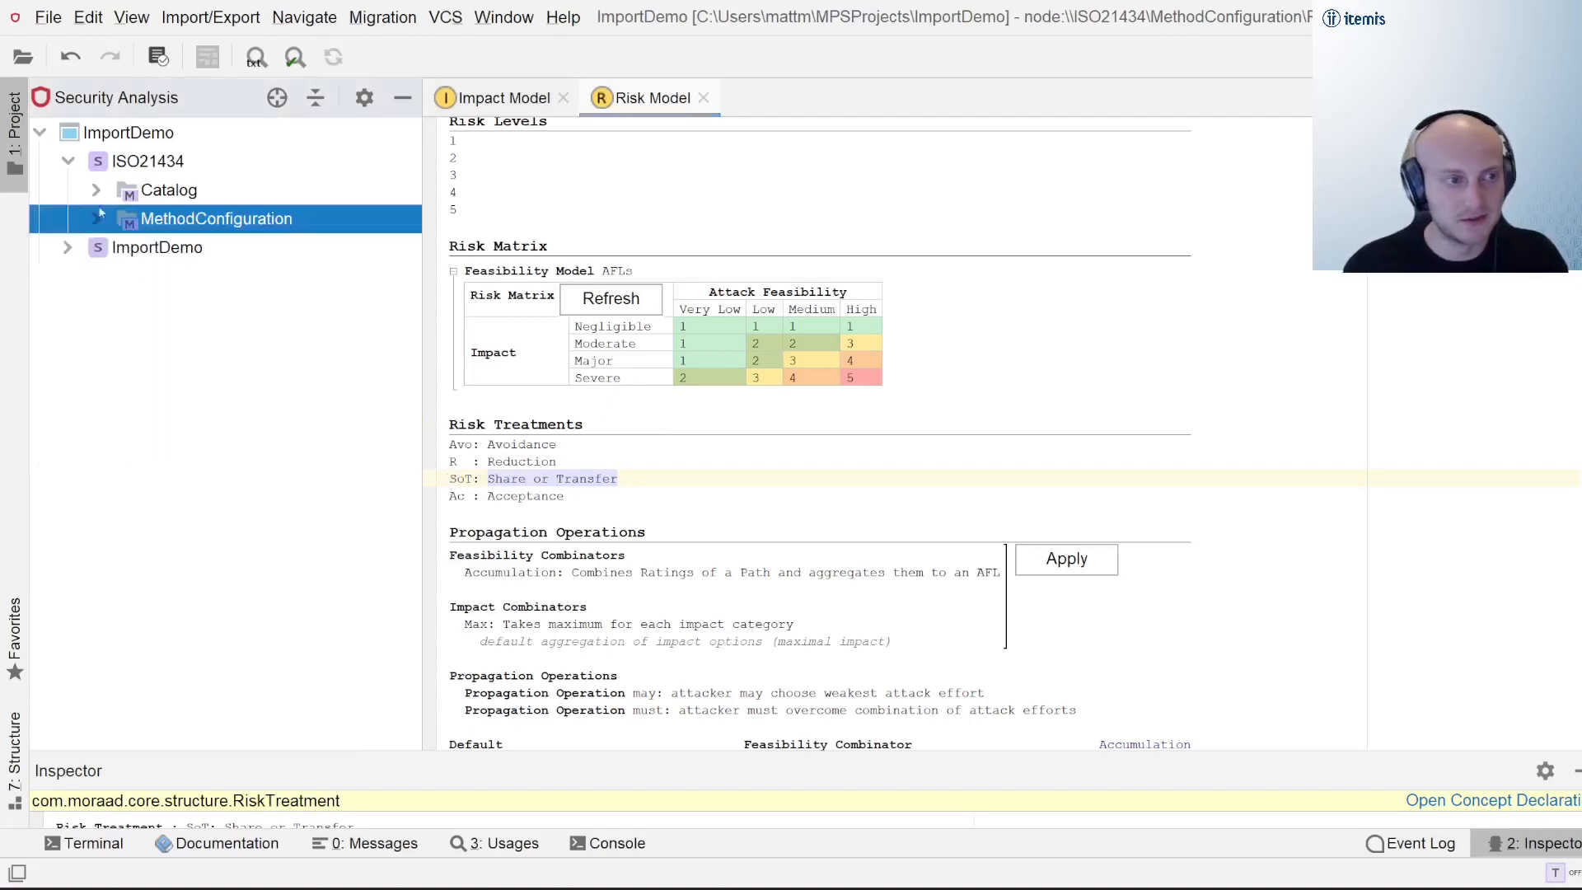
pyautogui.click(97, 190)
pyautogui.rightClick(189, 193)
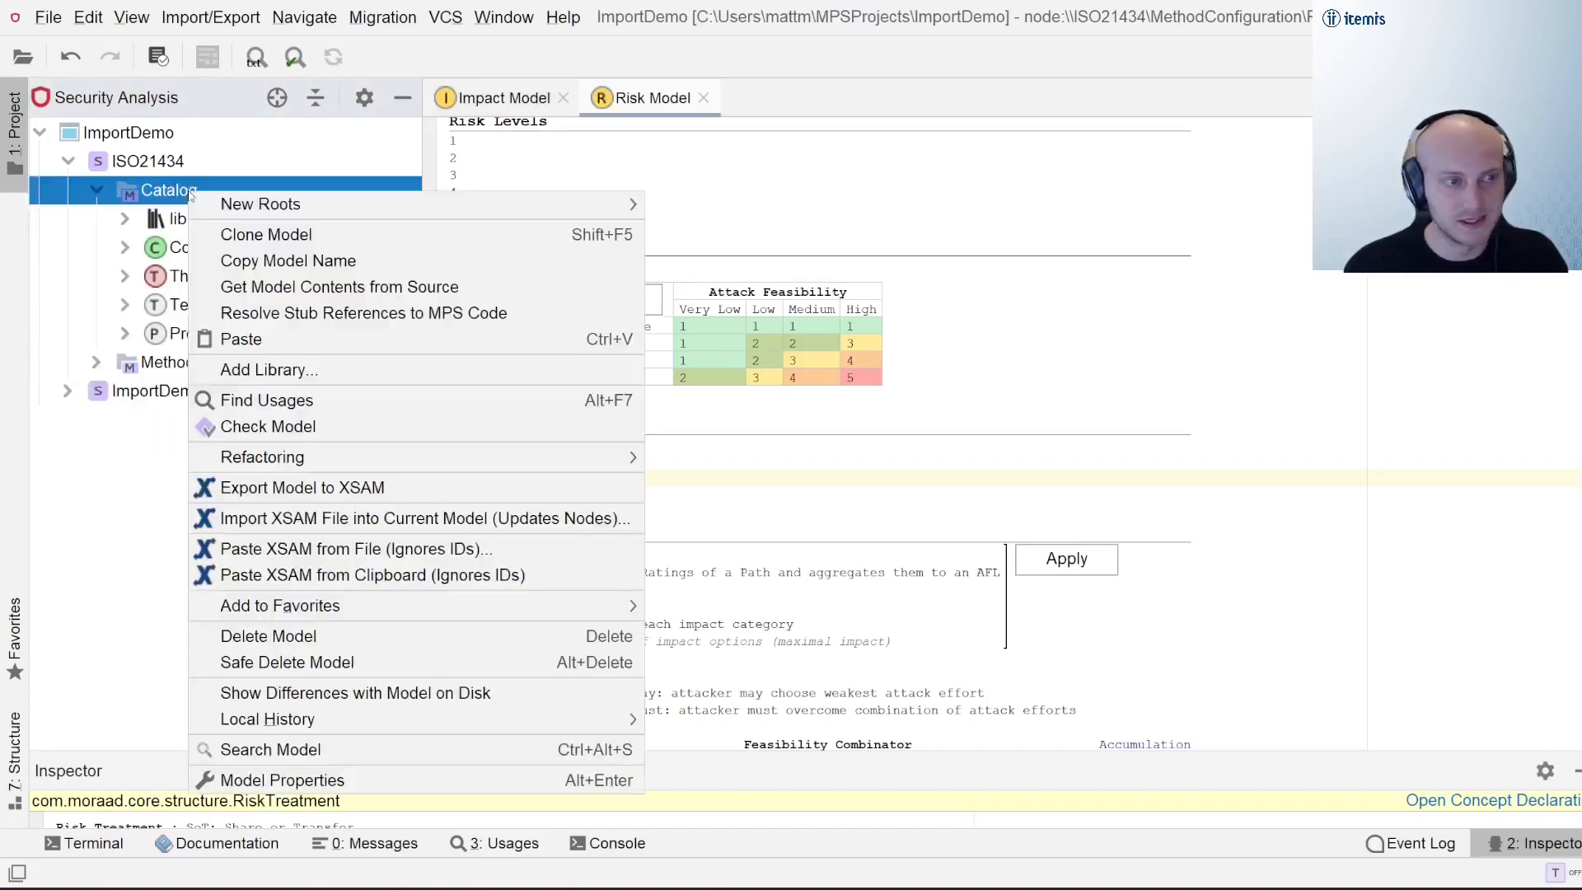
pyautogui.click(375, 519)
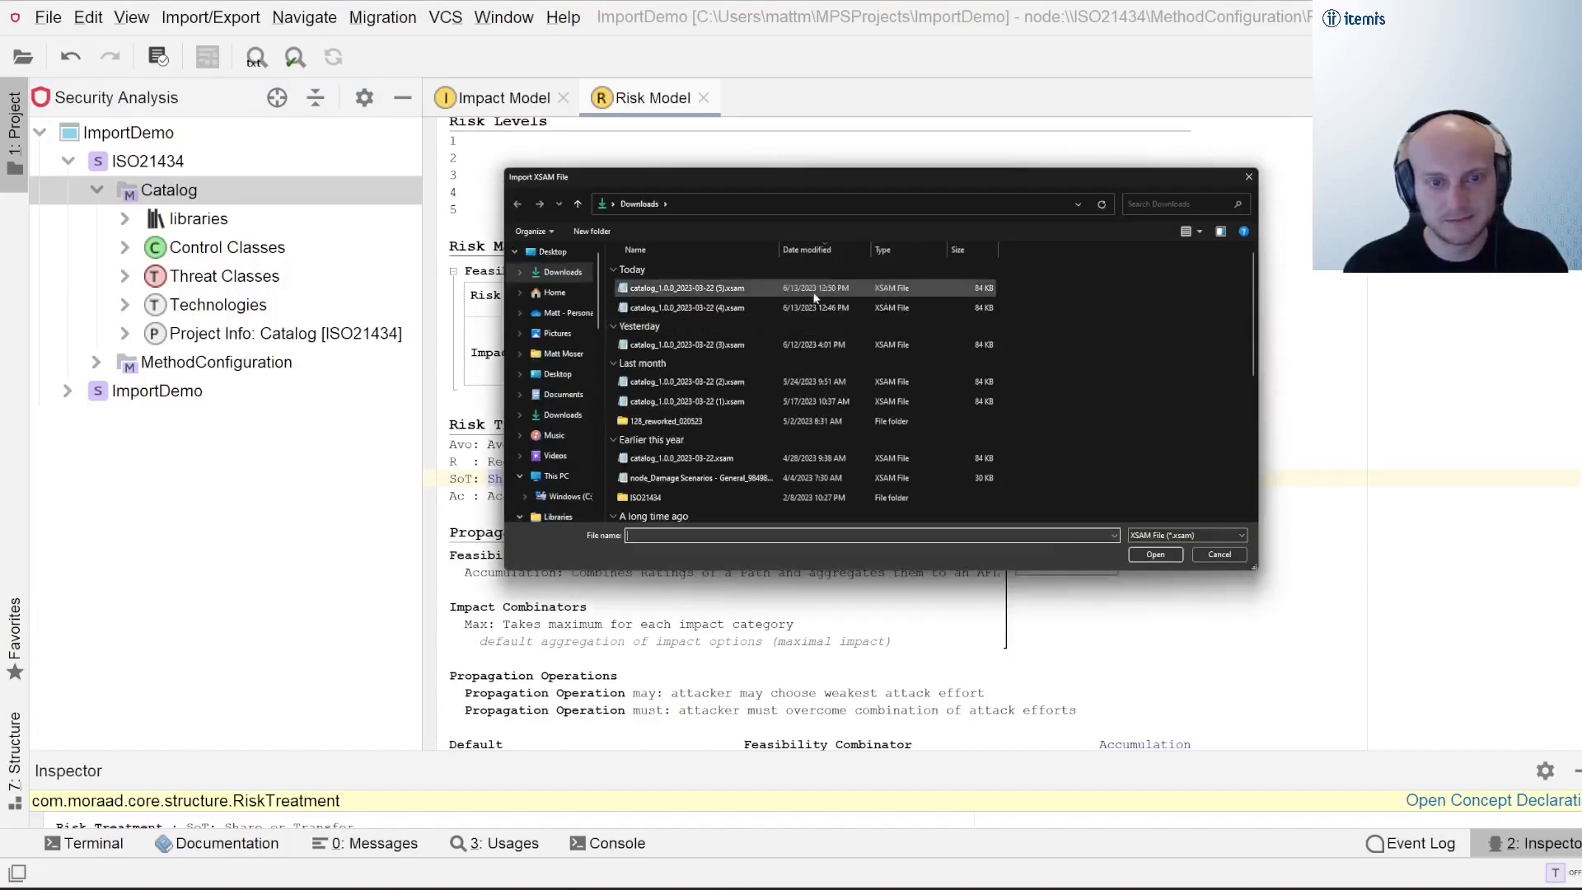
pyautogui.doubleClick(841, 309)
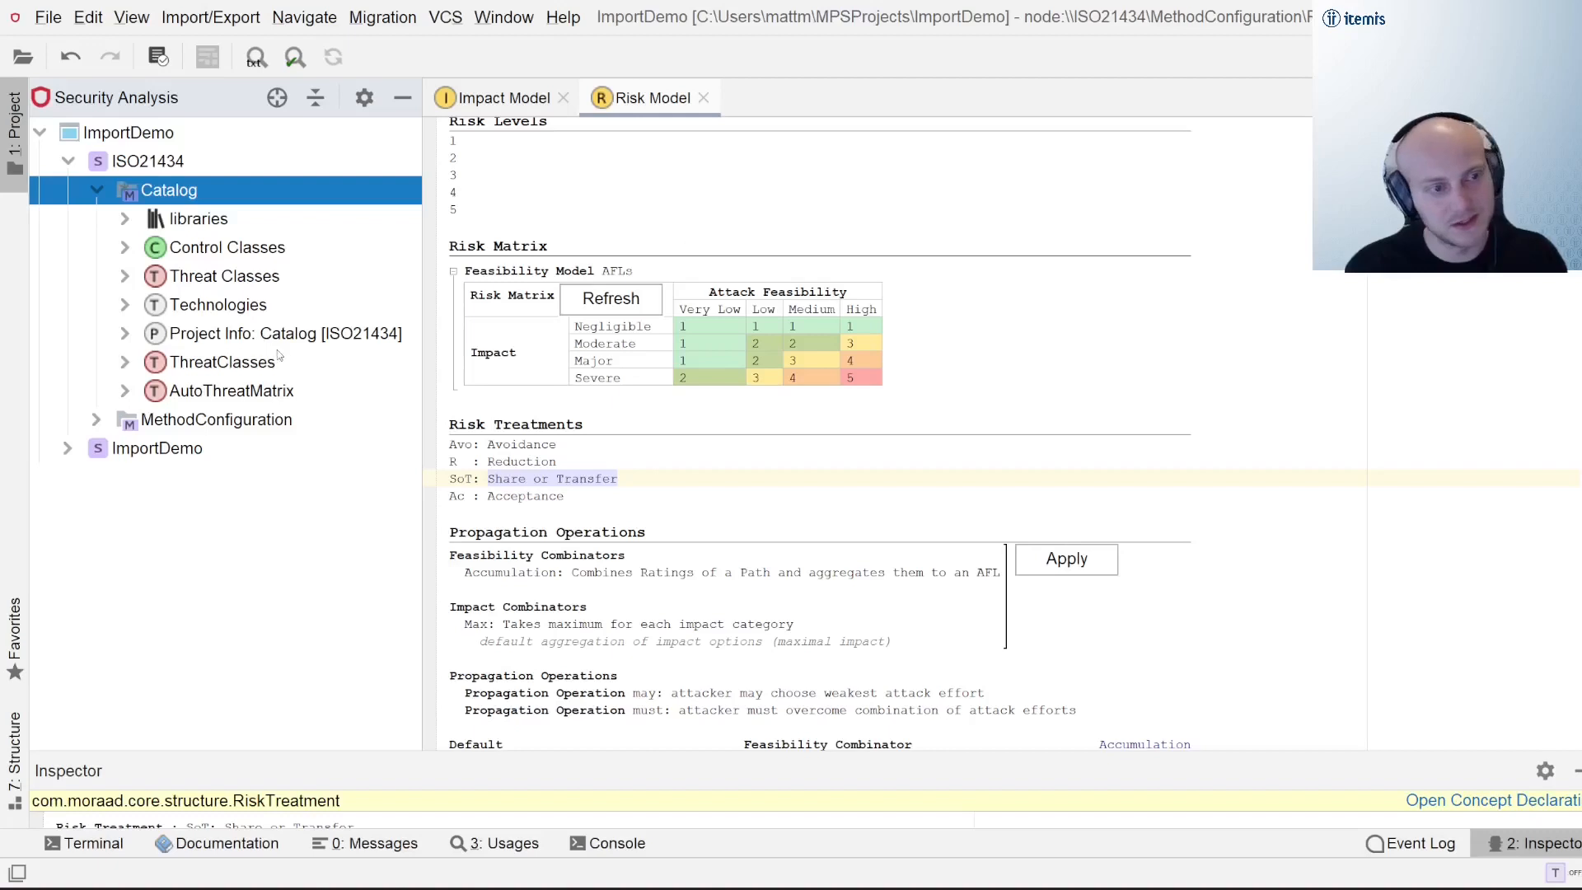
# Step: Open the imported ThreatClasses and AutoThreatMatrix catalogs and inspect the security property references of their threat classes
pyautogui.click(248, 365)
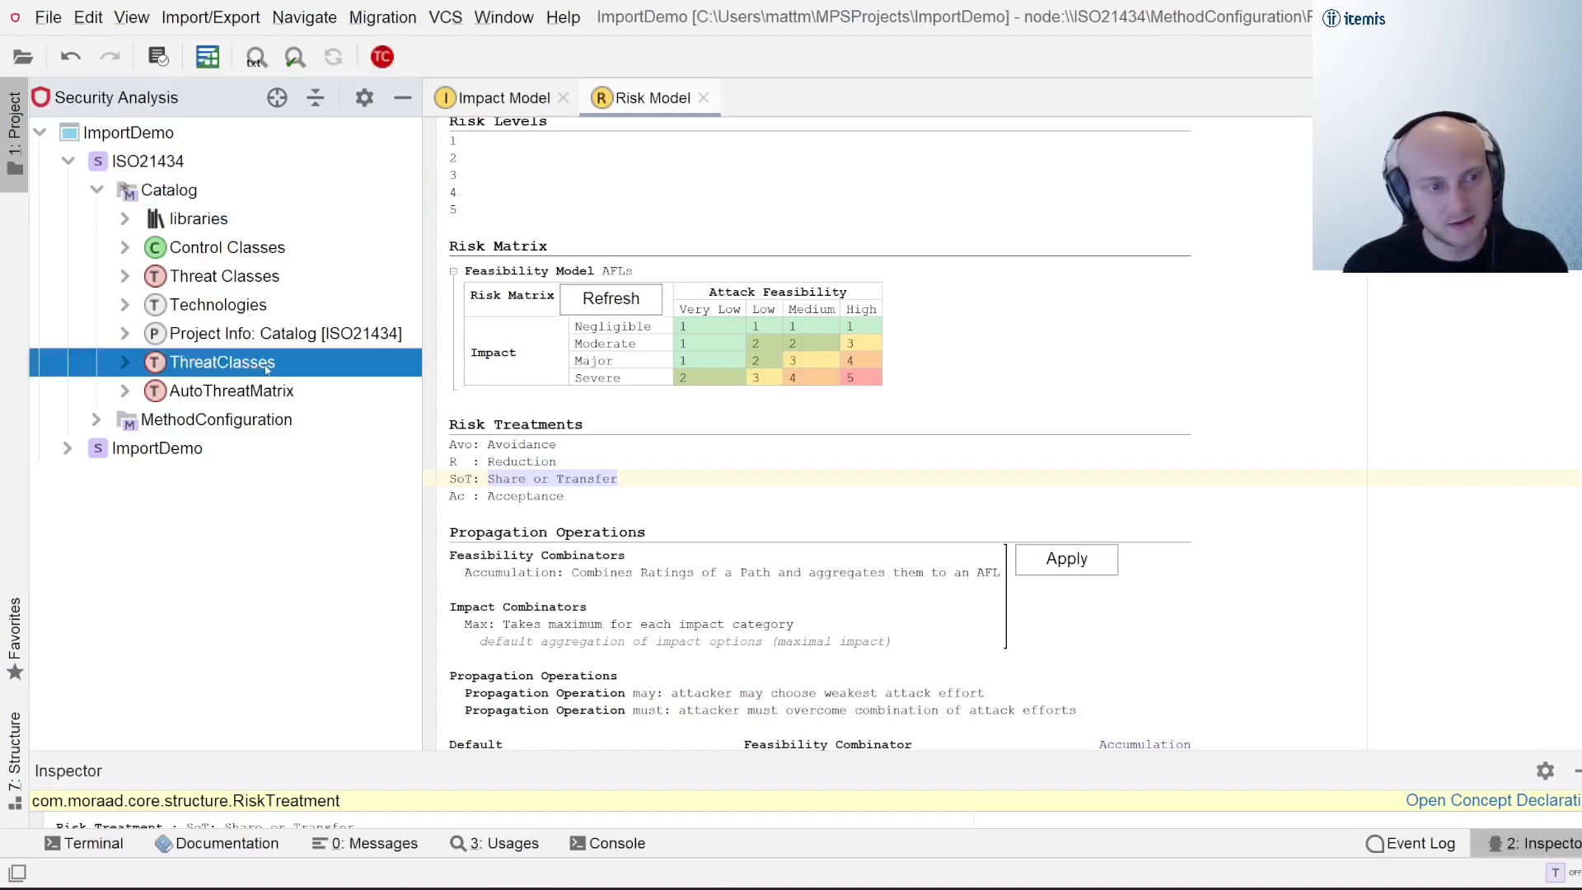
pyautogui.doubleClick(267, 366)
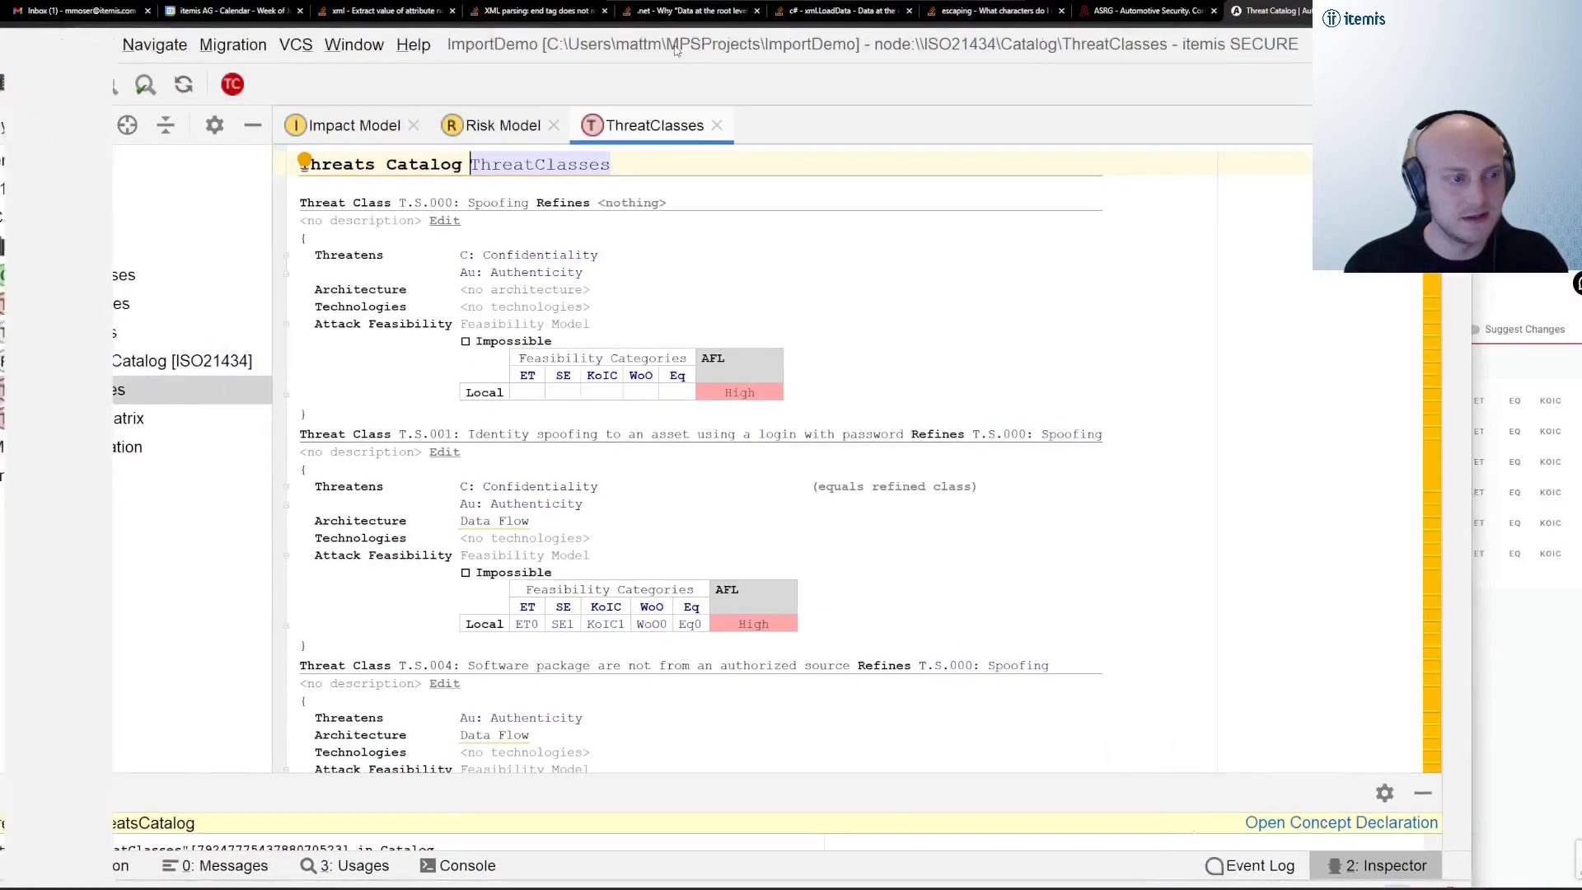
pyautogui.click(86, 422)
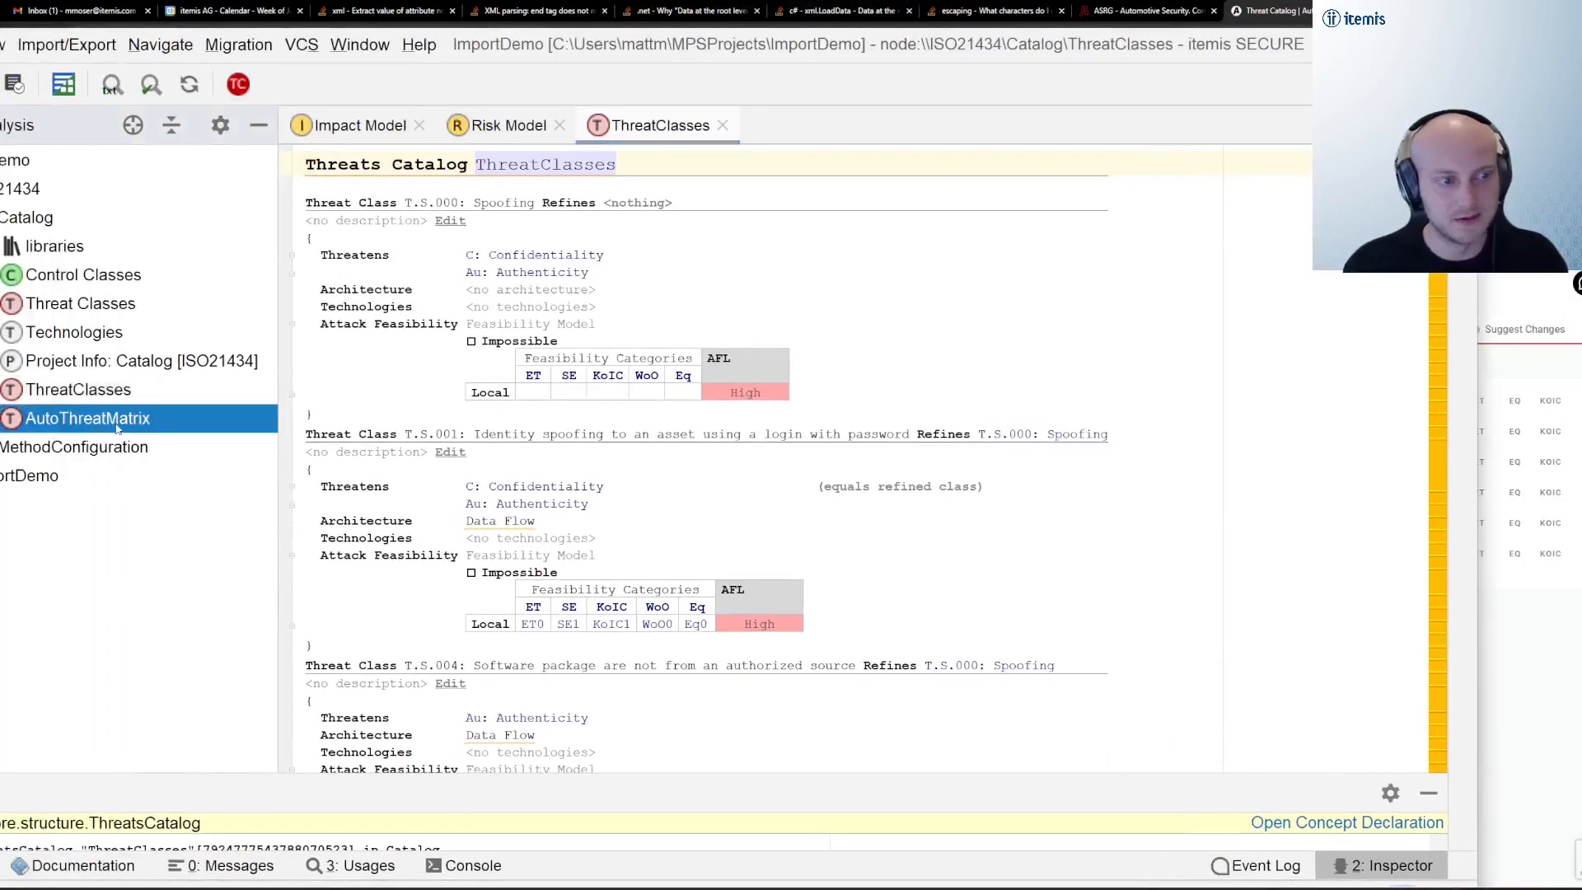
pyautogui.doubleClick(118, 426)
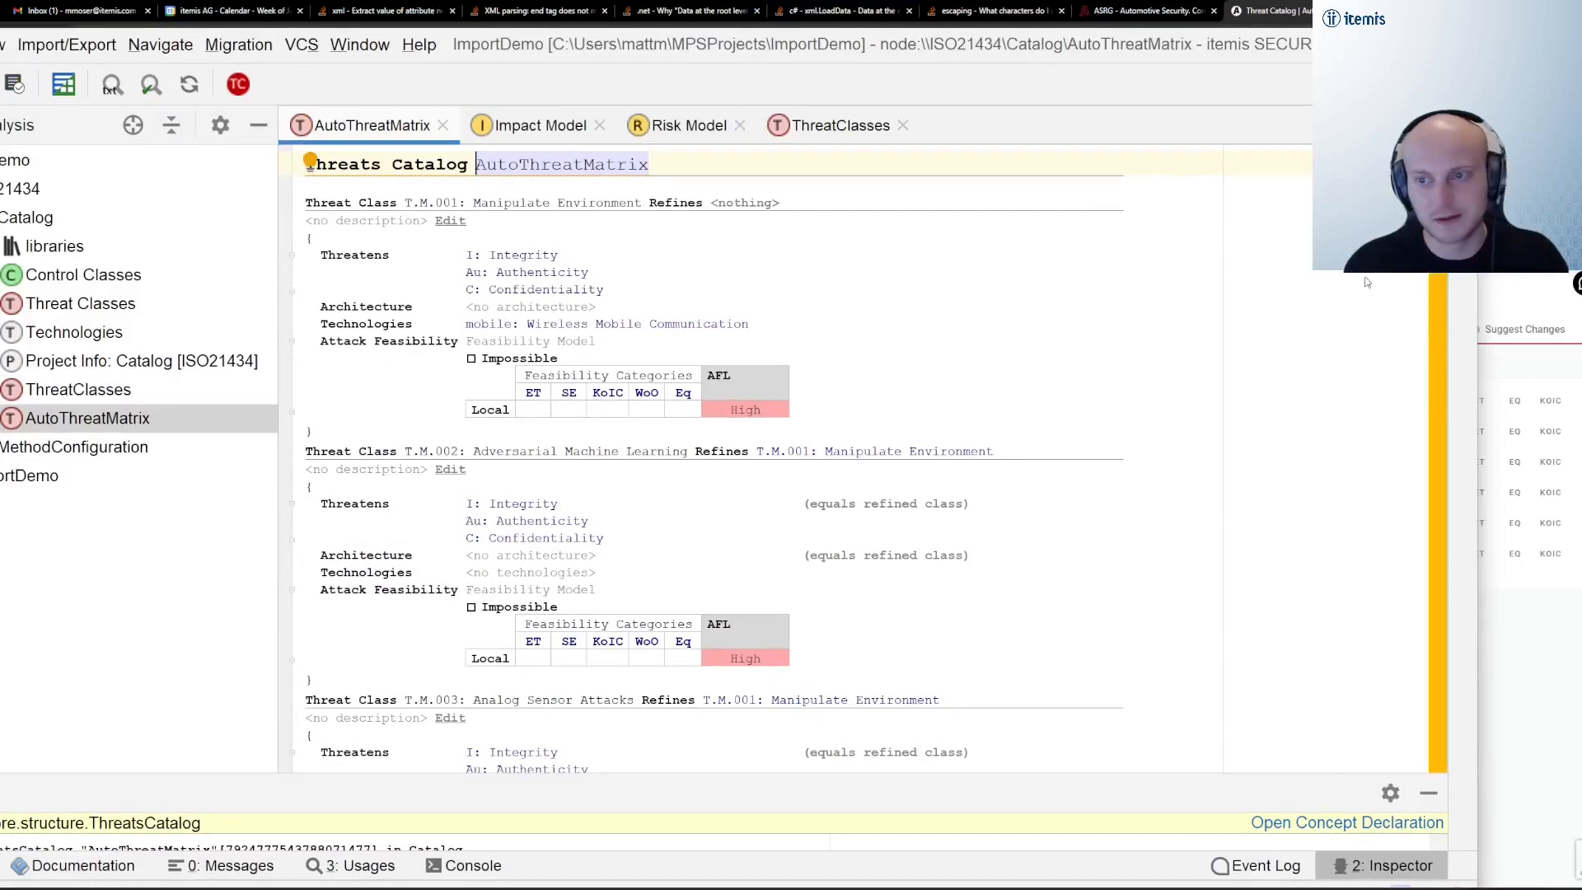
pyautogui.moveTo(471, 171)
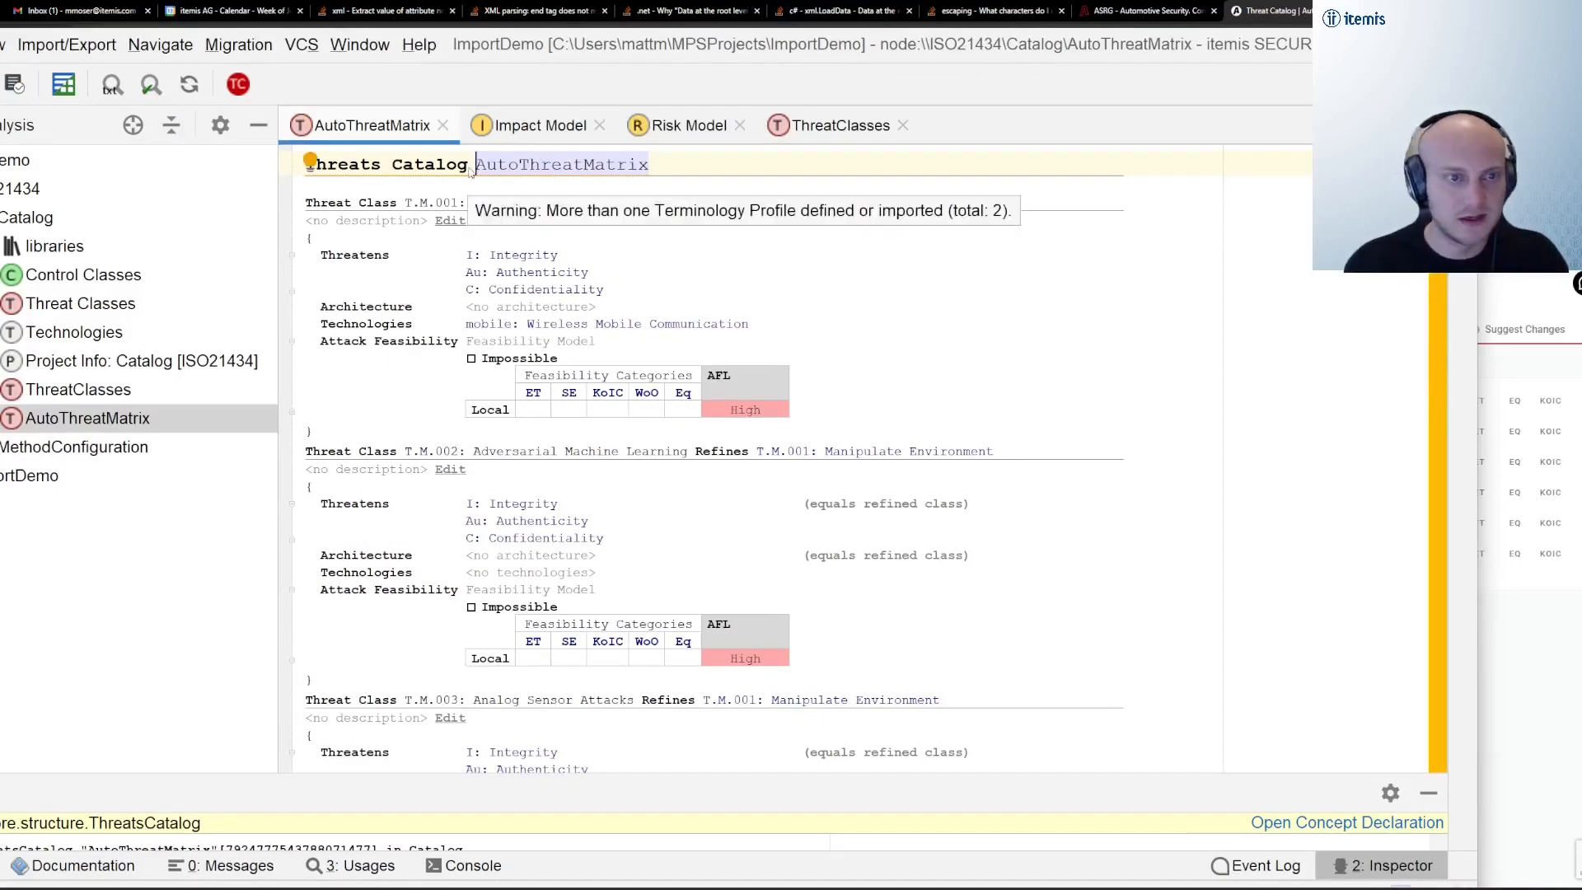
# Step: Return to the imported ThreatClasses catalog and check the warning on its name
pyautogui.doubleClick(136, 393)
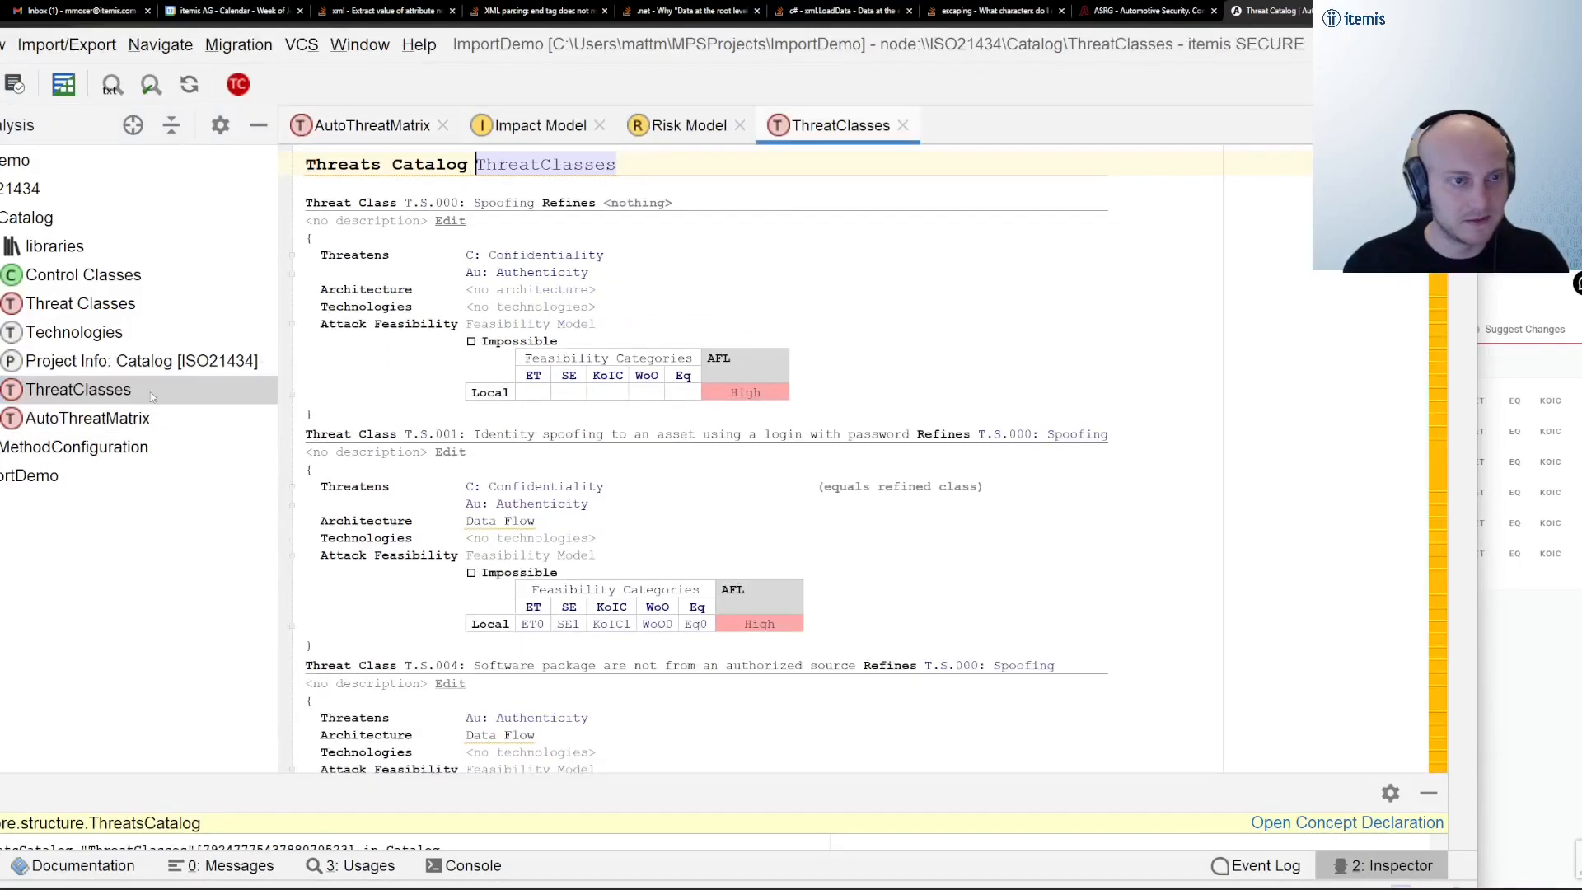
pyautogui.click(165, 304)
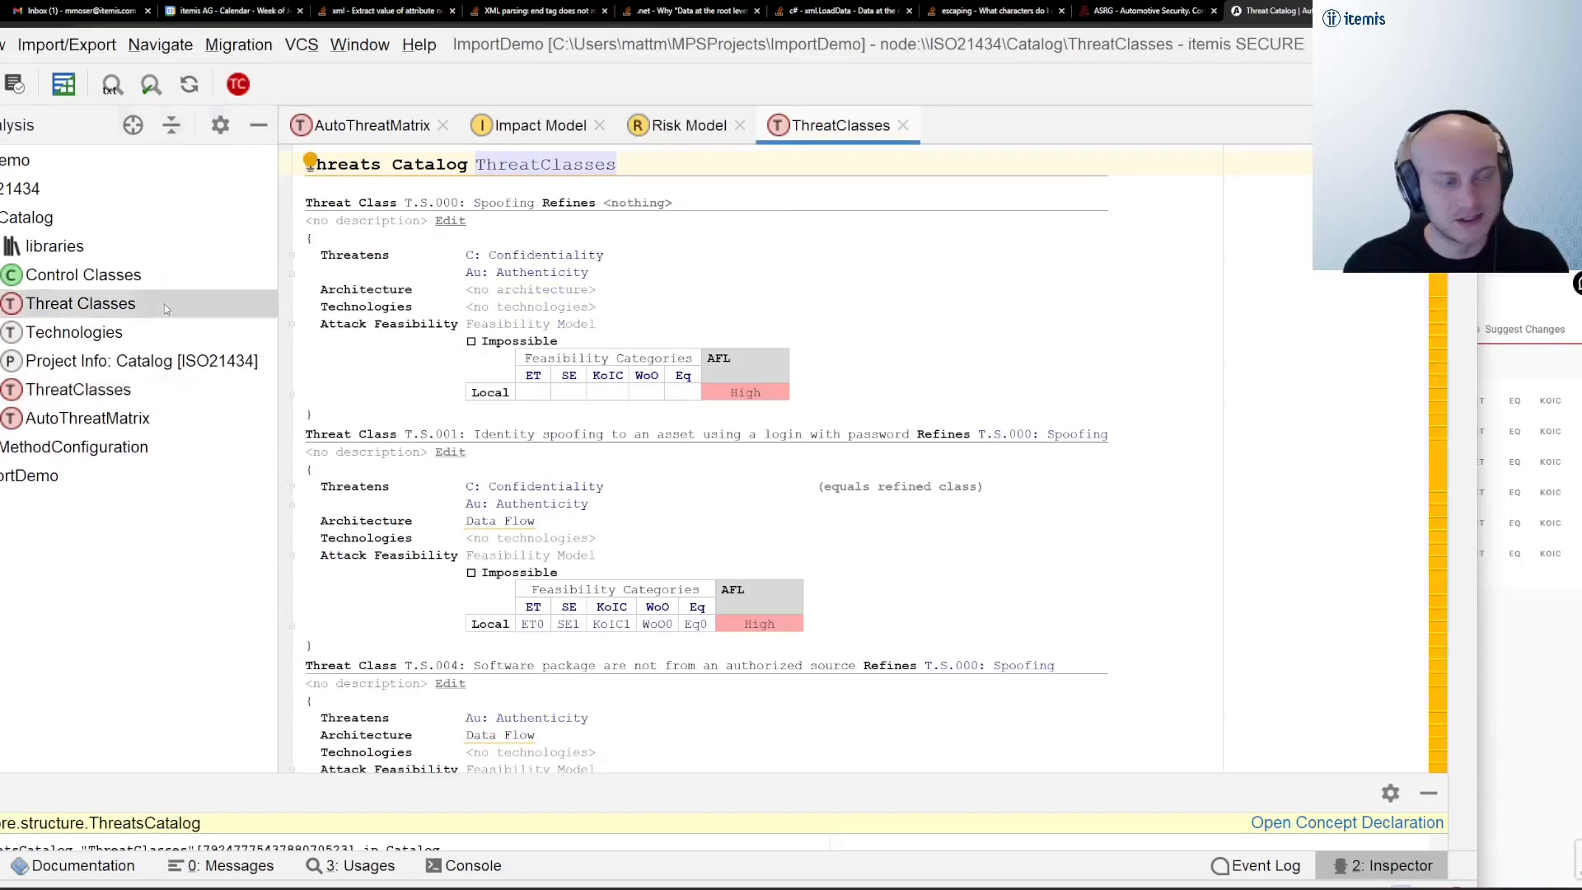
pyautogui.click(133, 399)
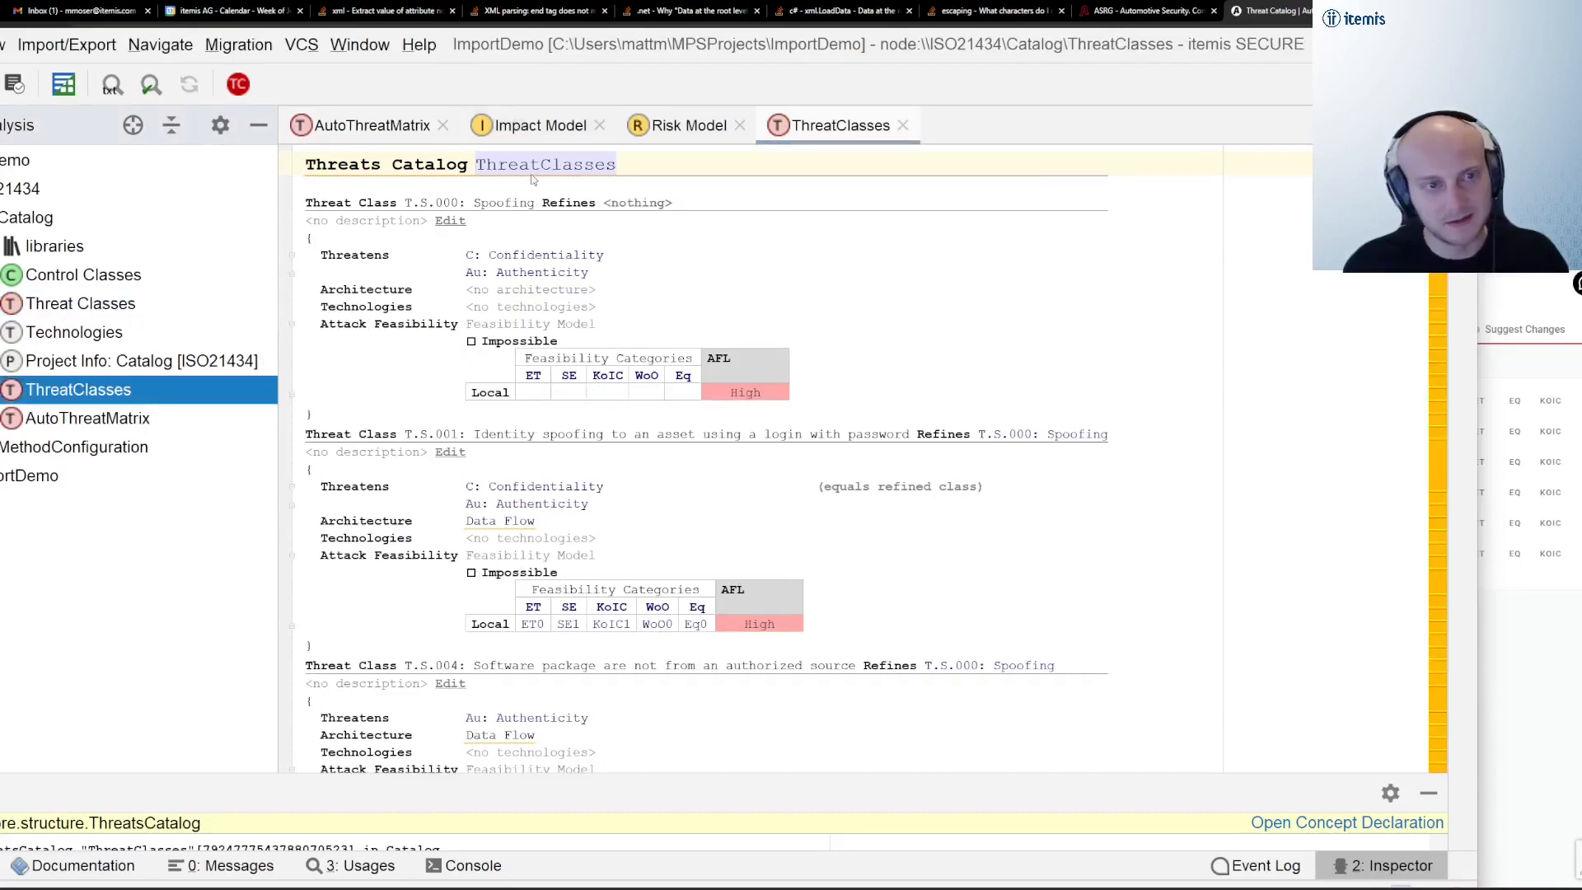
pyautogui.moveTo(524, 175)
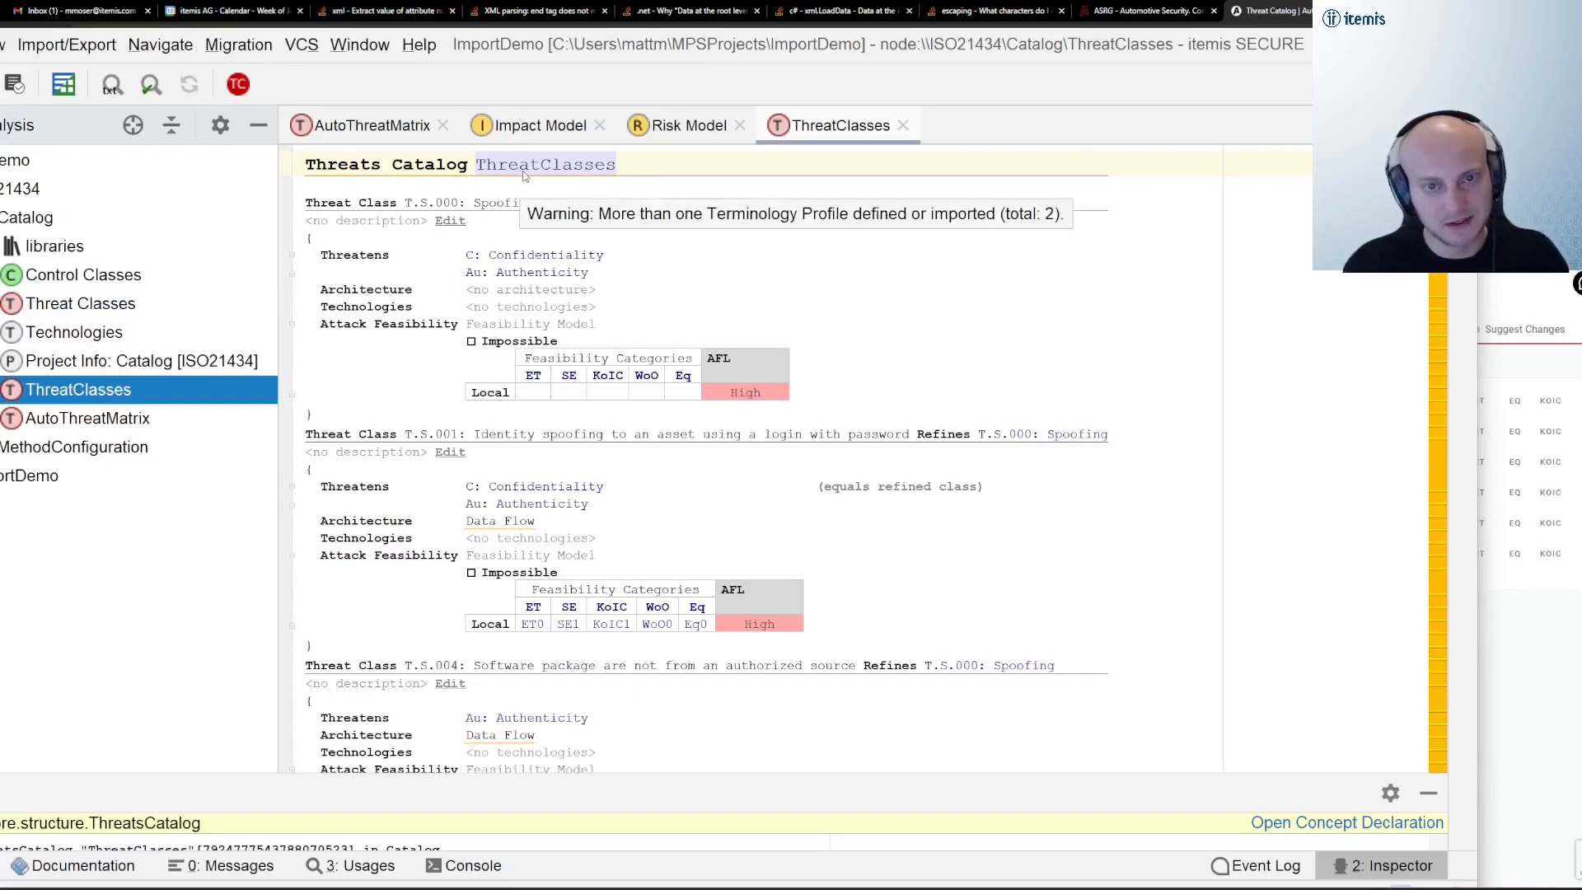